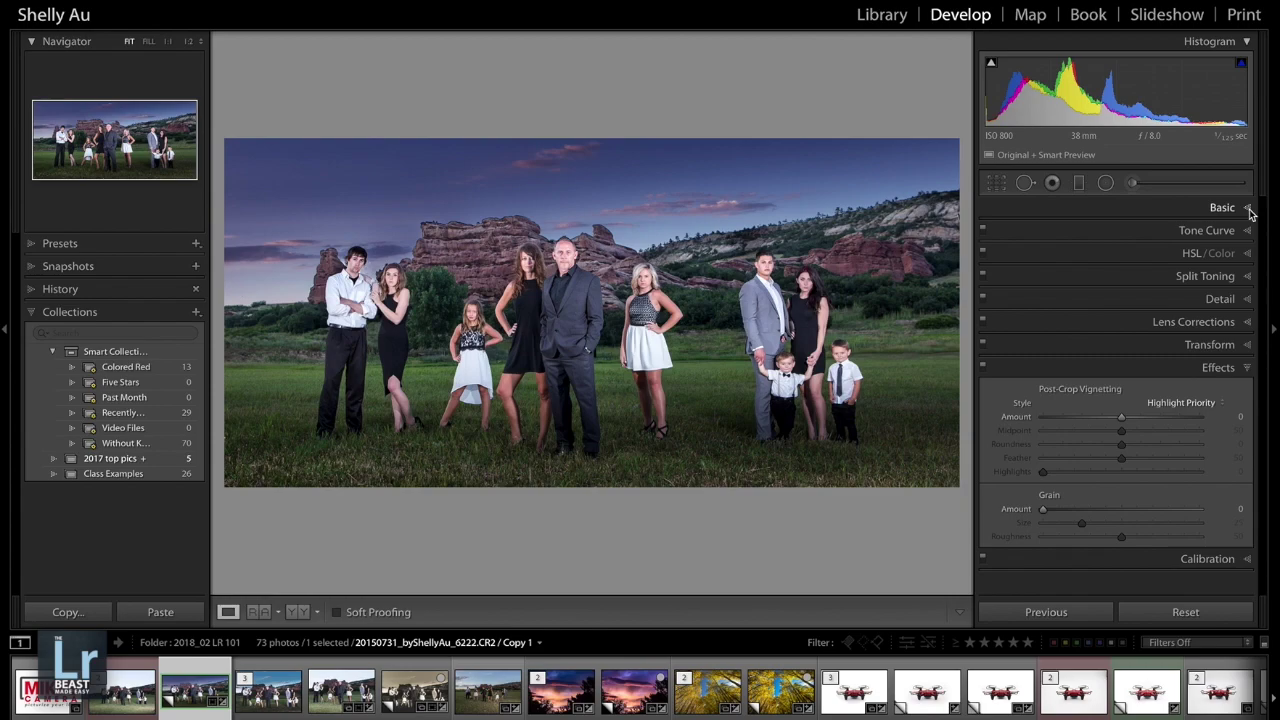
Show the Basic adjustments of the family photo and look over its tone and presence settings.
{"action": "left_click", "coordinate": [1245, 209]}
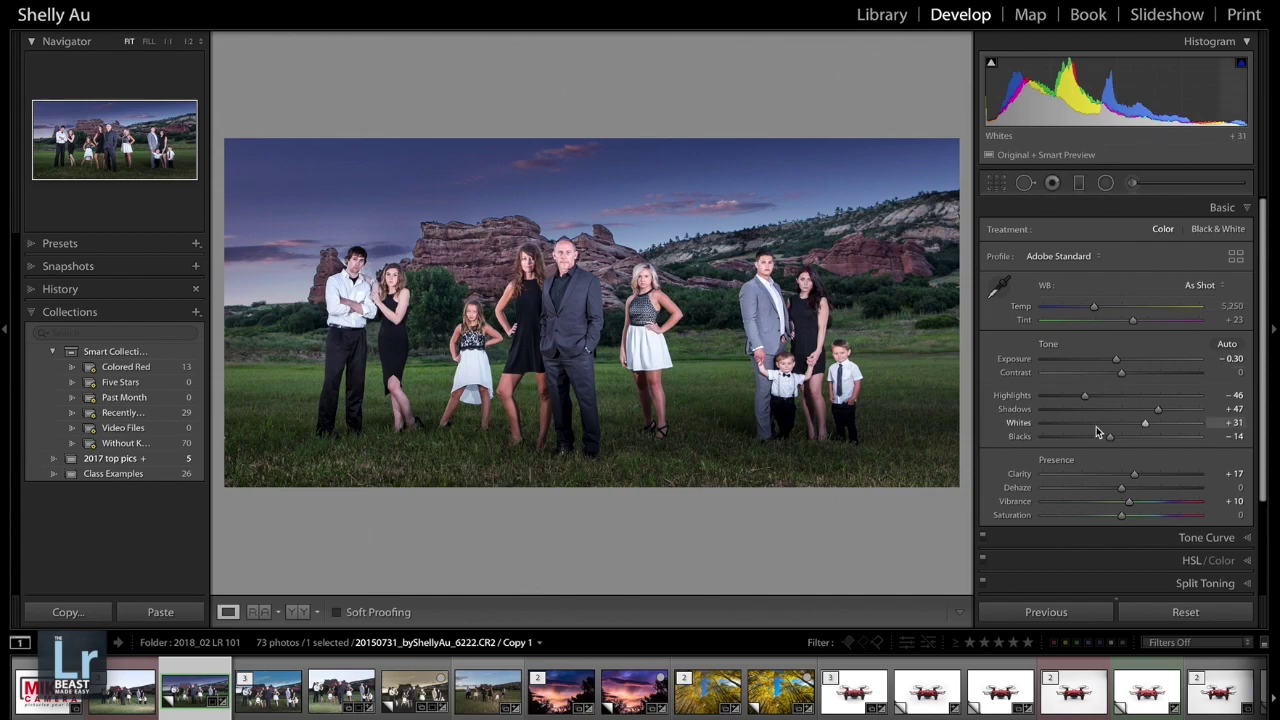
{"action": "scroll", "coordinate": [1097, 431], "scroll_direction": "down", "scroll_amount": 1}
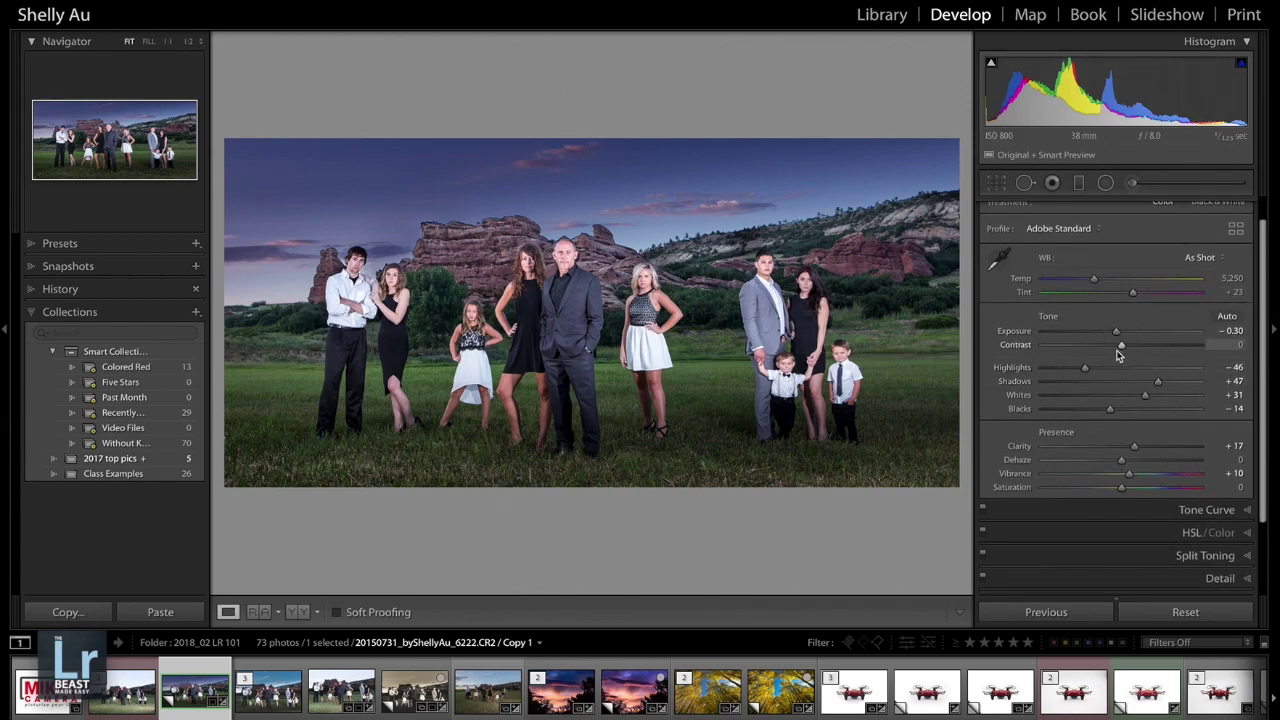
{"action": "scroll", "coordinate": [1124, 336], "scroll_direction": "up", "scroll_amount": 1}
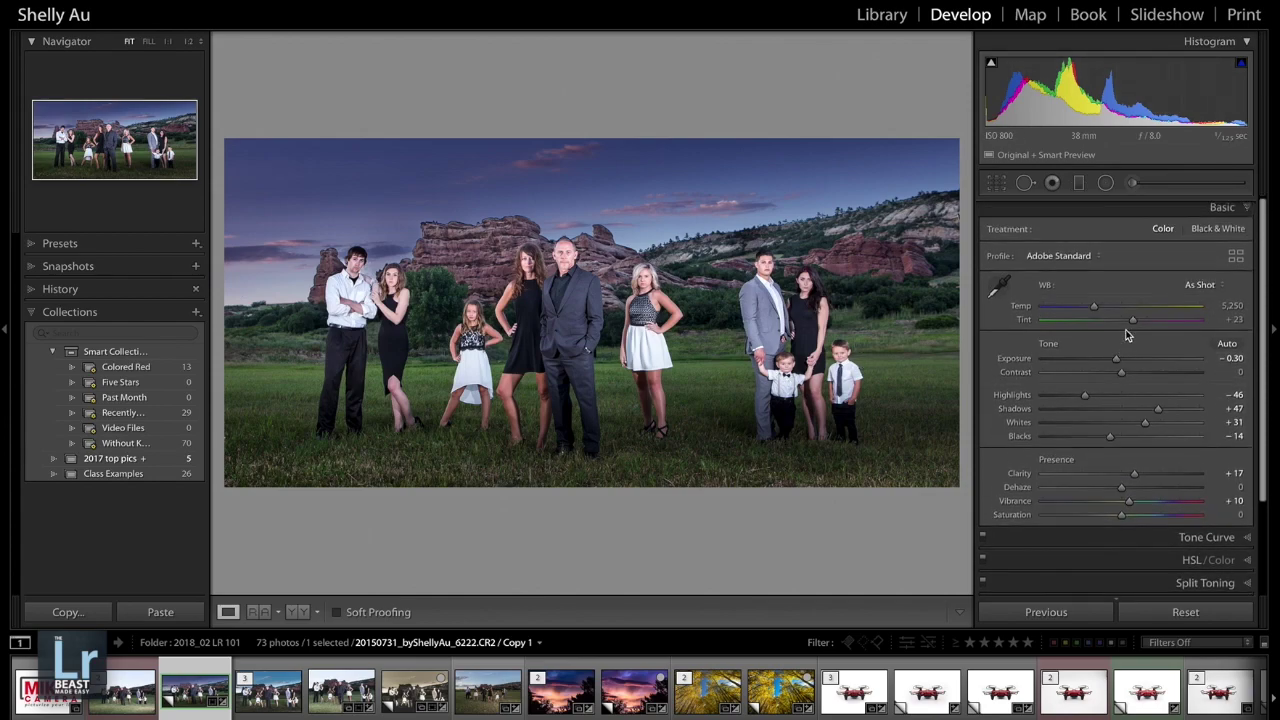
Examine the settings and group choices offered for a new develop preset, without creating the preset.
{"action": "left_click", "coordinate": [196, 244]}
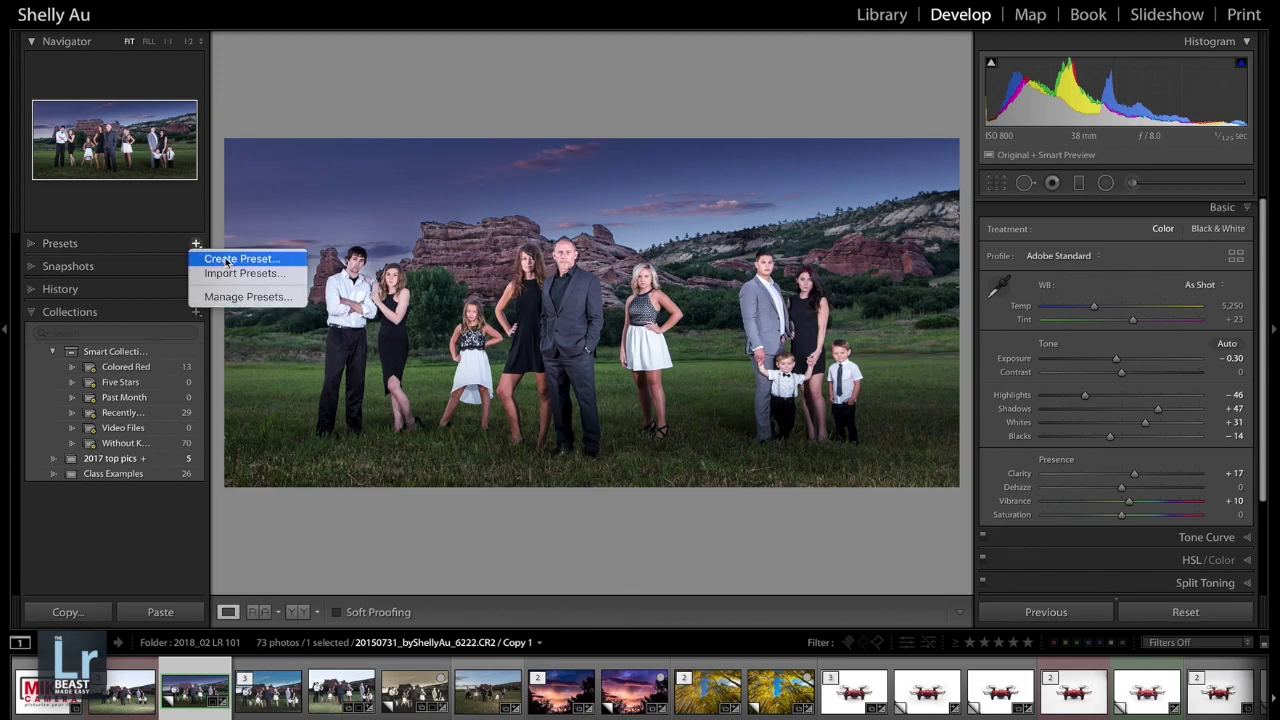
{"action": "left_click", "coordinate": [240, 259]}
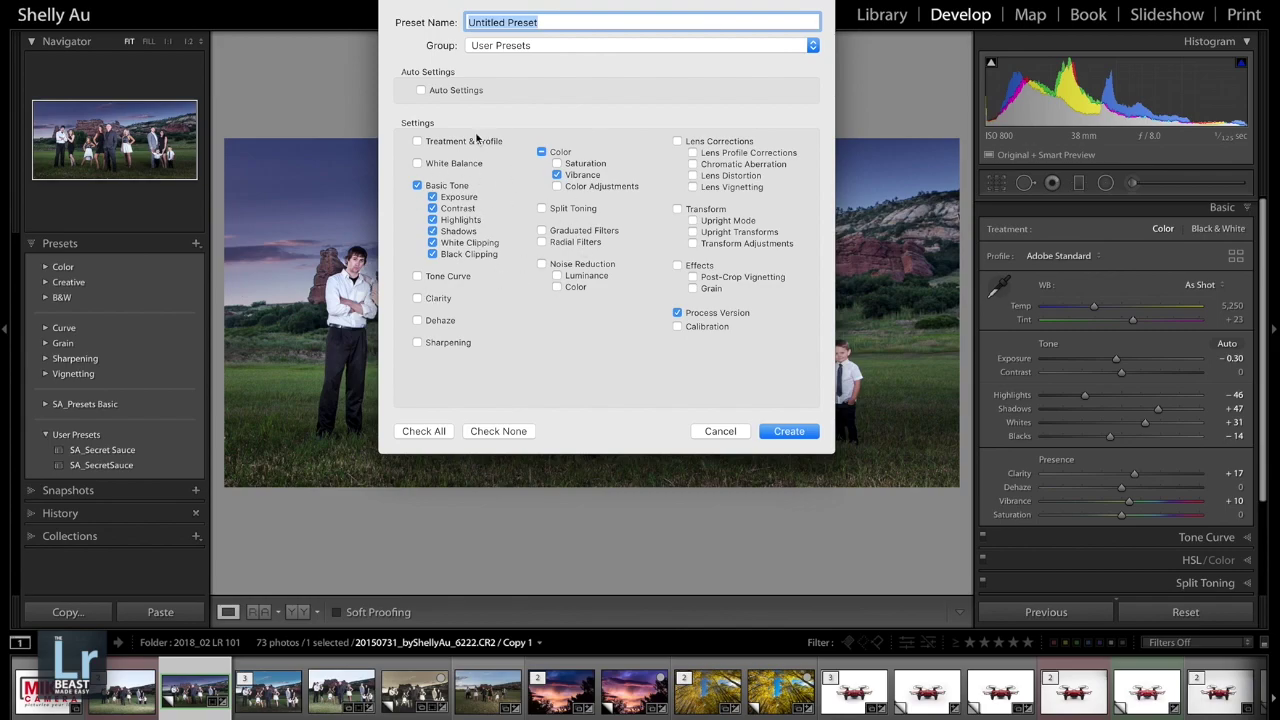
{"action": "left_click", "coordinate": [499, 46]}
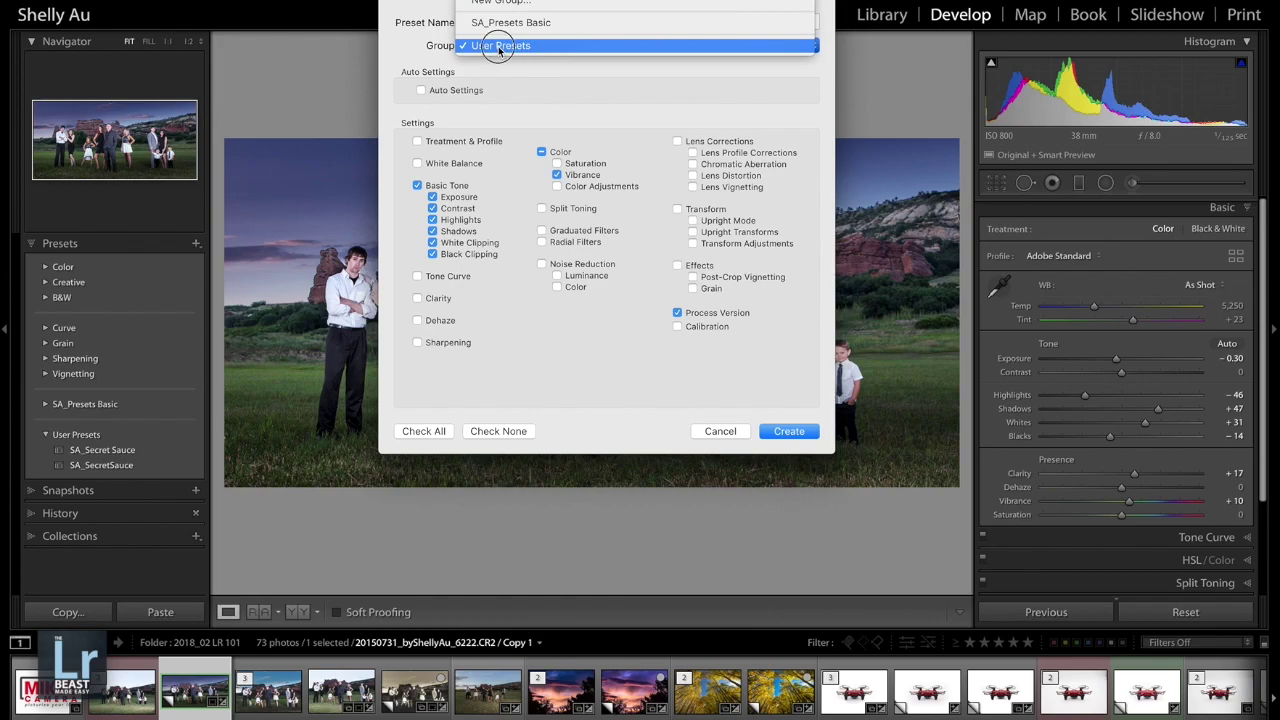
{"action": "left_click", "coordinate": [500, 49]}
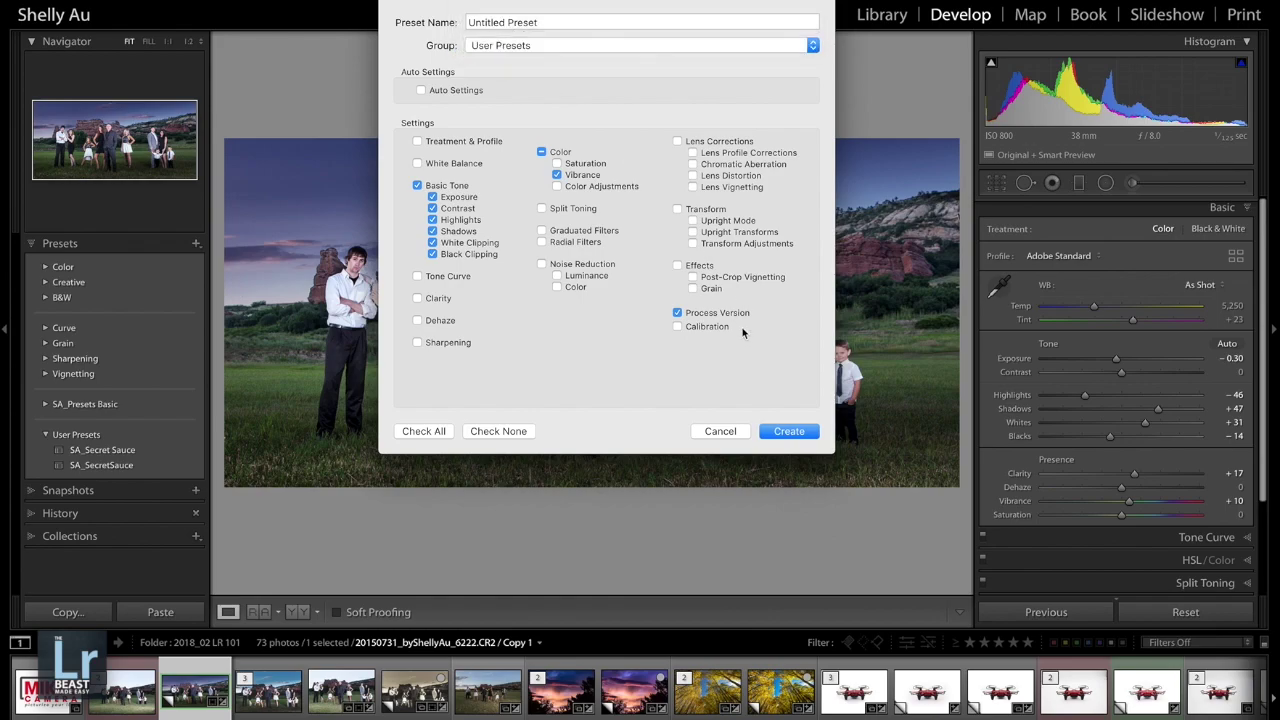
{"action": "left_click", "coordinate": [720, 431]}
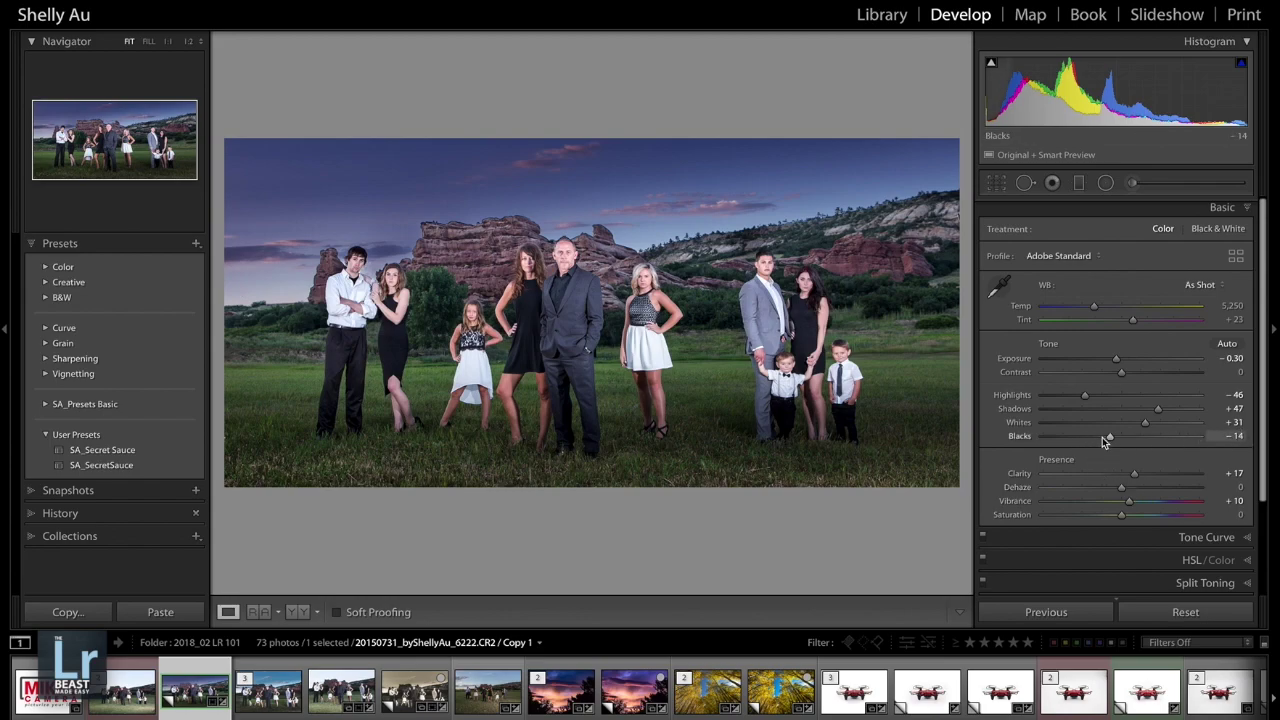
Set the Tone Curve regions to Highlights +37, Darks -7 and Shadows -22.
{"action": "left_click", "coordinate": [1248, 539]}
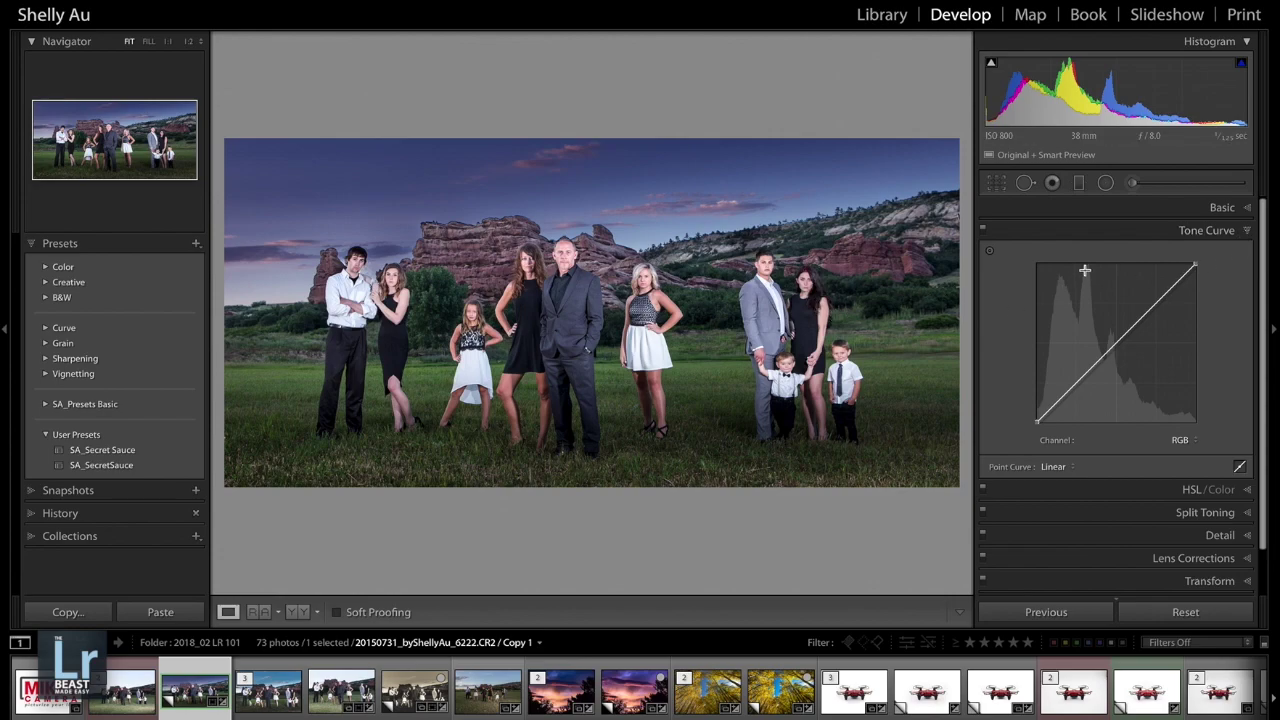
{"action": "left_click", "coordinate": [1240, 468]}
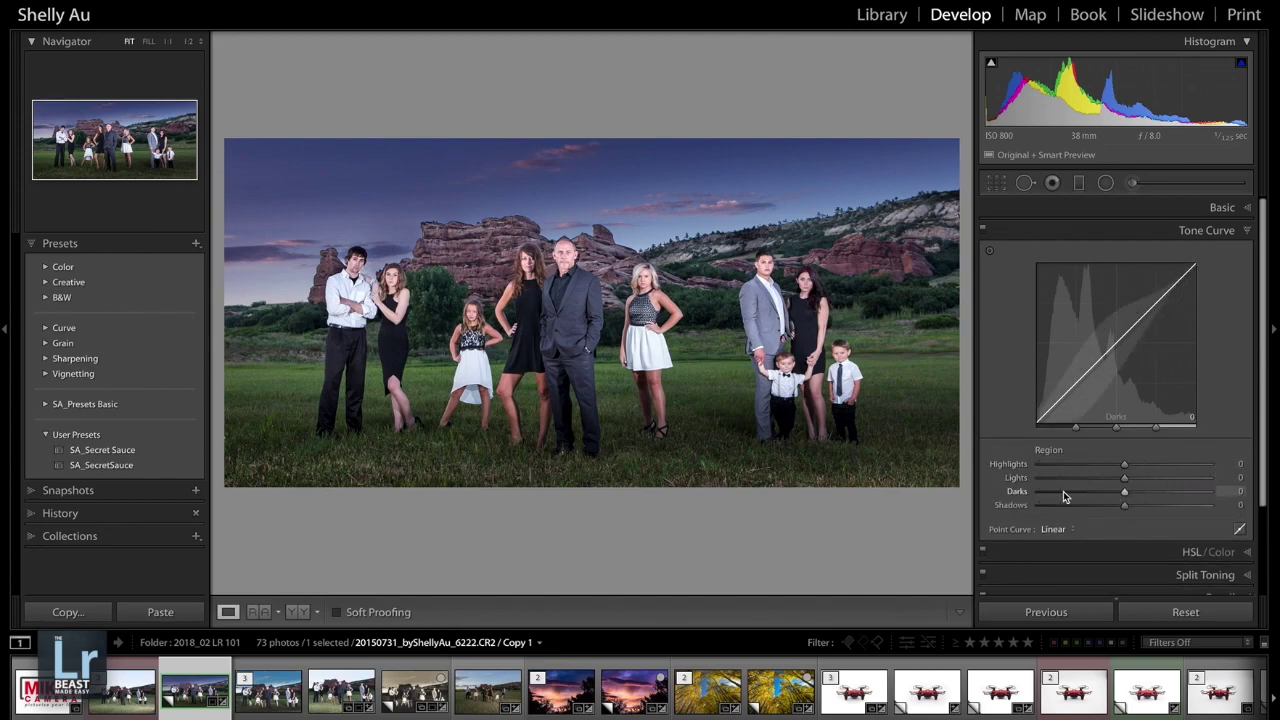
{"action": "left_click_drag", "start_coordinate": [1124, 464], "coordinate": [1106, 506]}
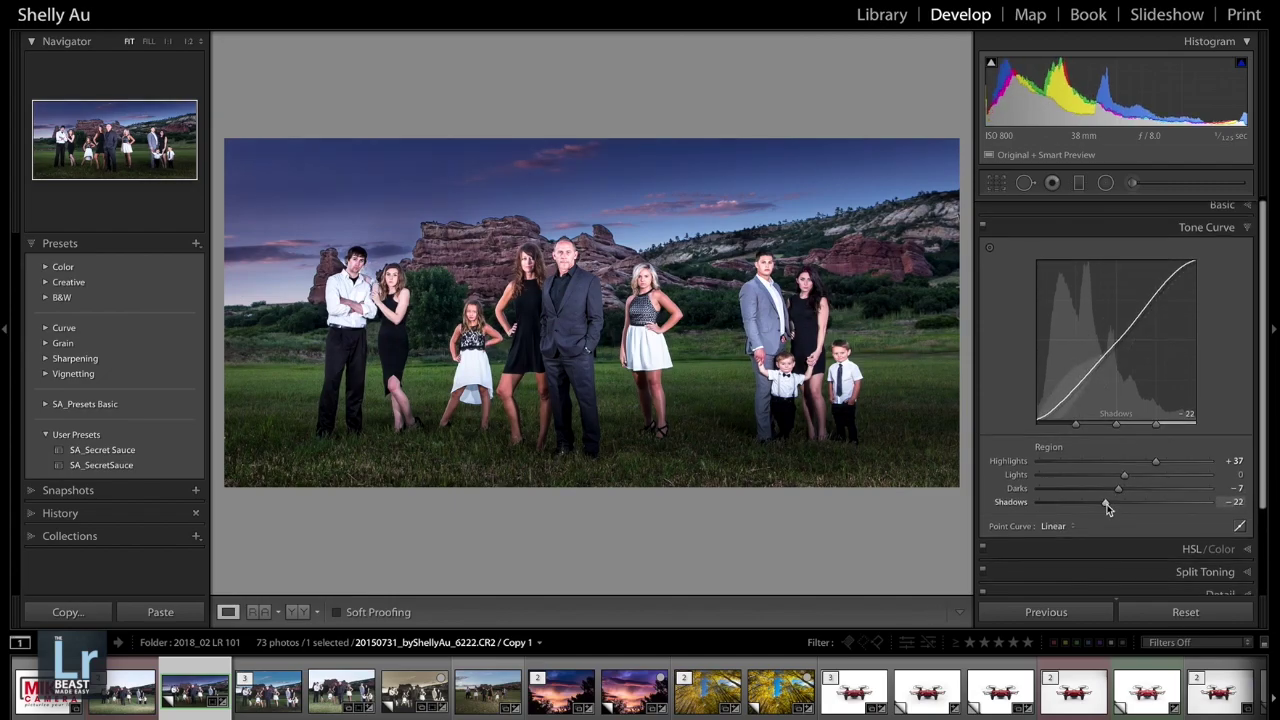
Shape the RGB point curve for a matte look by raising the upper tones, lowering the dark tones and lifting the black point.
{"action": "left_click", "coordinate": [1239, 527]}
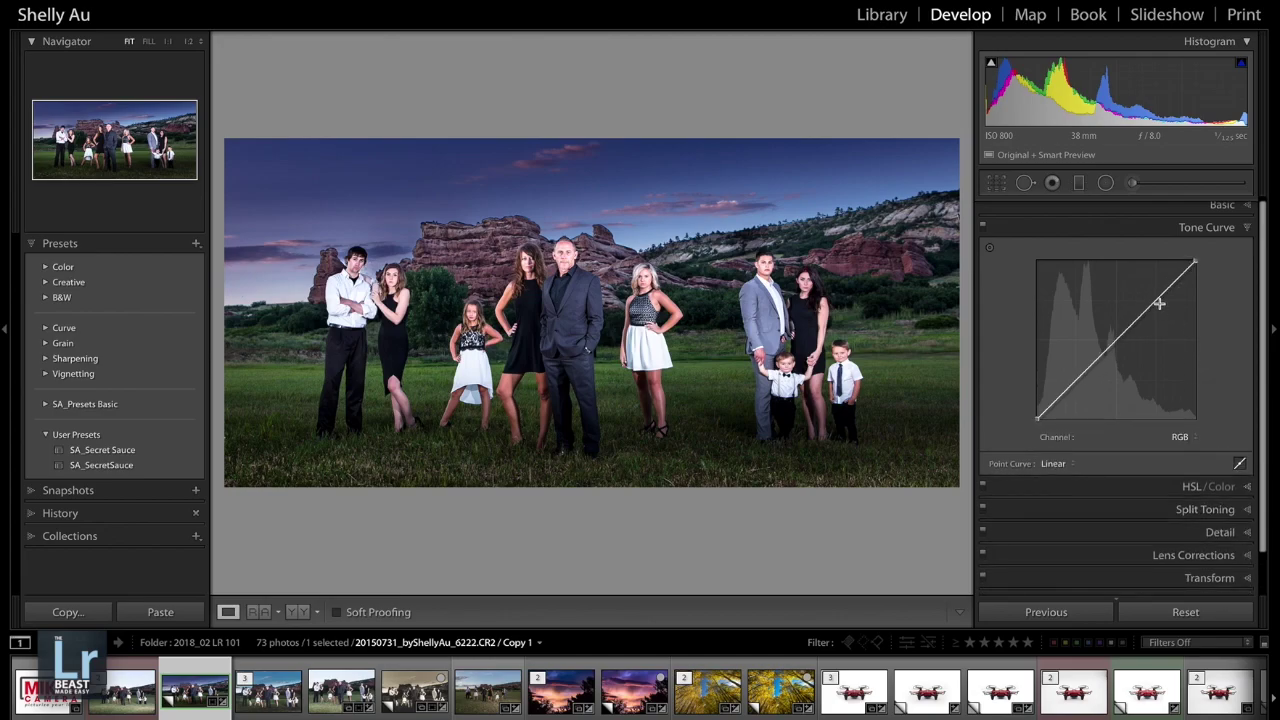
{"action": "left_click_drag", "start_coordinate": [1159, 303], "coordinate": [1158, 293]}
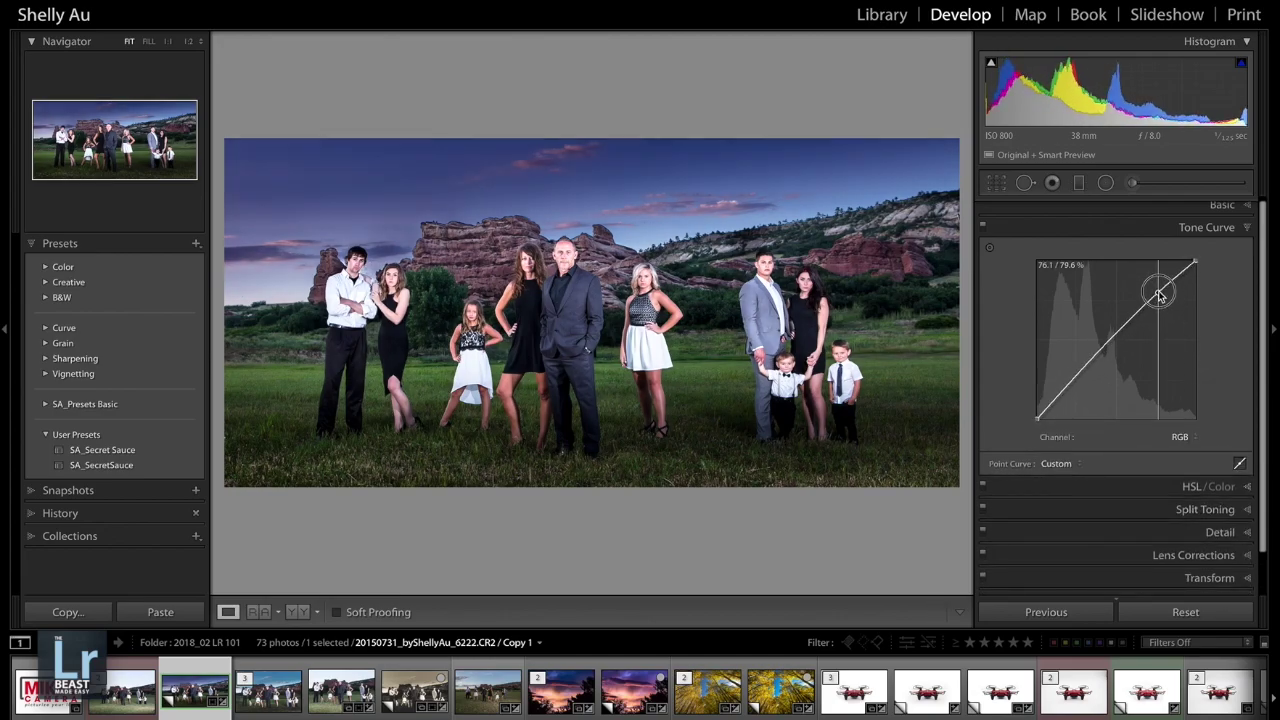
{"action": "left_click_drag", "start_coordinate": [1077, 378], "coordinate": [1079, 384]}
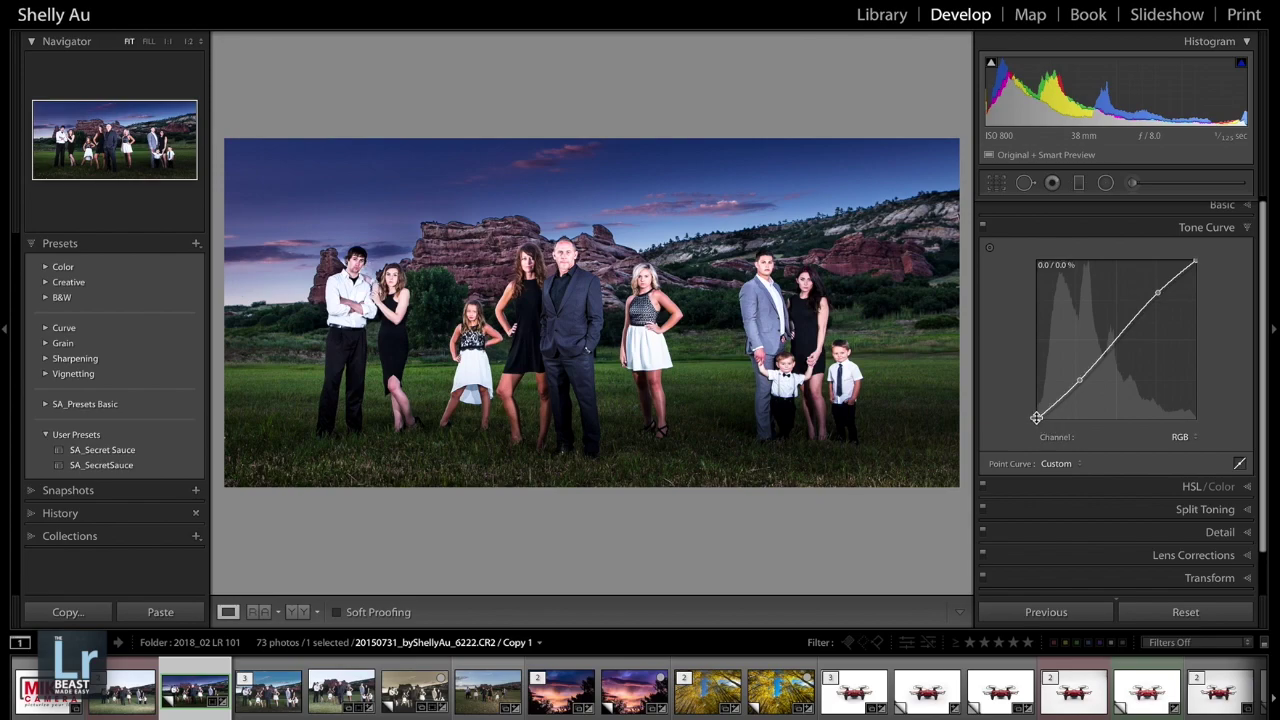
{"action": "left_click_drag", "start_coordinate": [1037, 422], "coordinate": [1000, 403]}
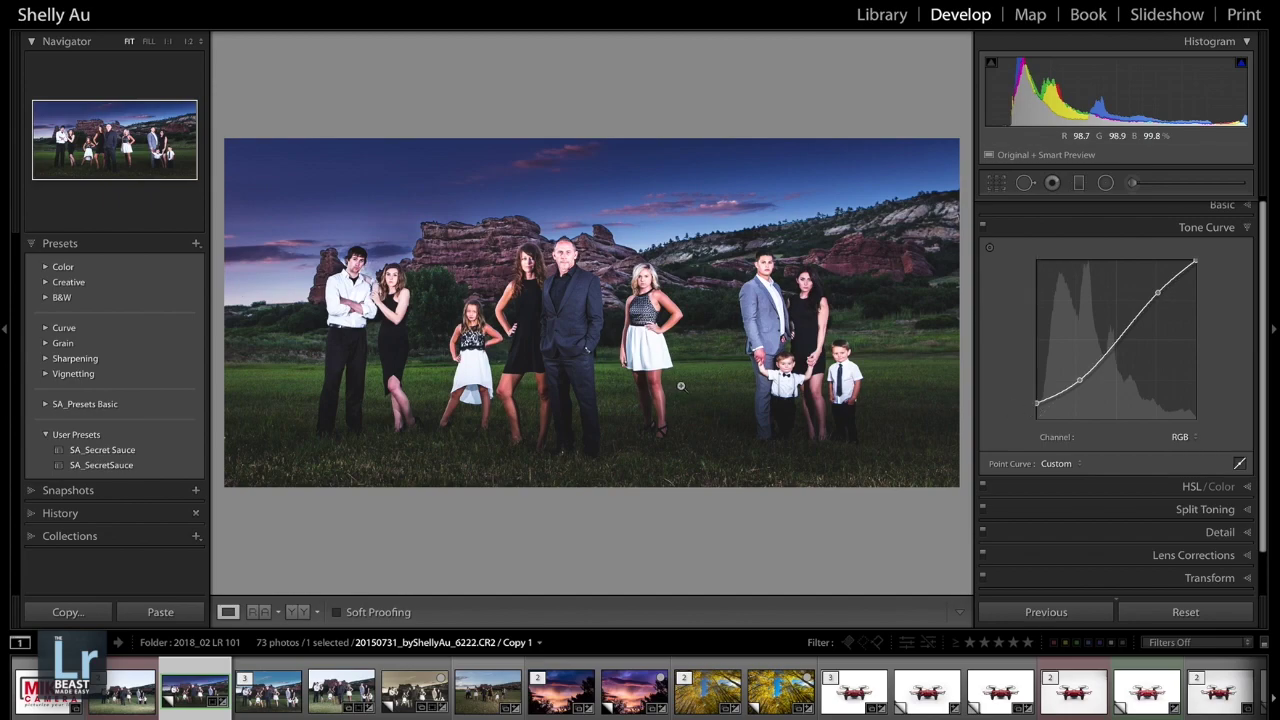
{"action": "left_click_drag", "start_coordinate": [1037, 405], "coordinate": [1079, 382]}
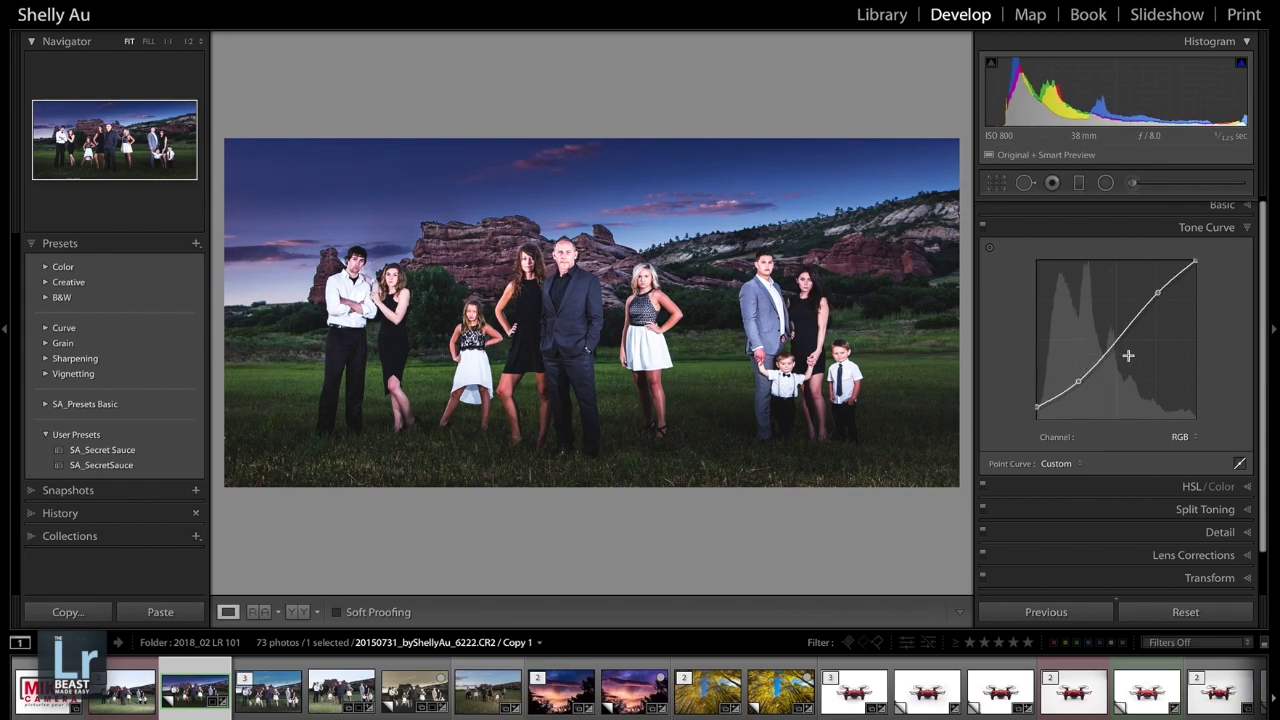
Check the curve's channel choices and reset the point curve to Linear.
{"action": "left_click", "coordinate": [1181, 438]}
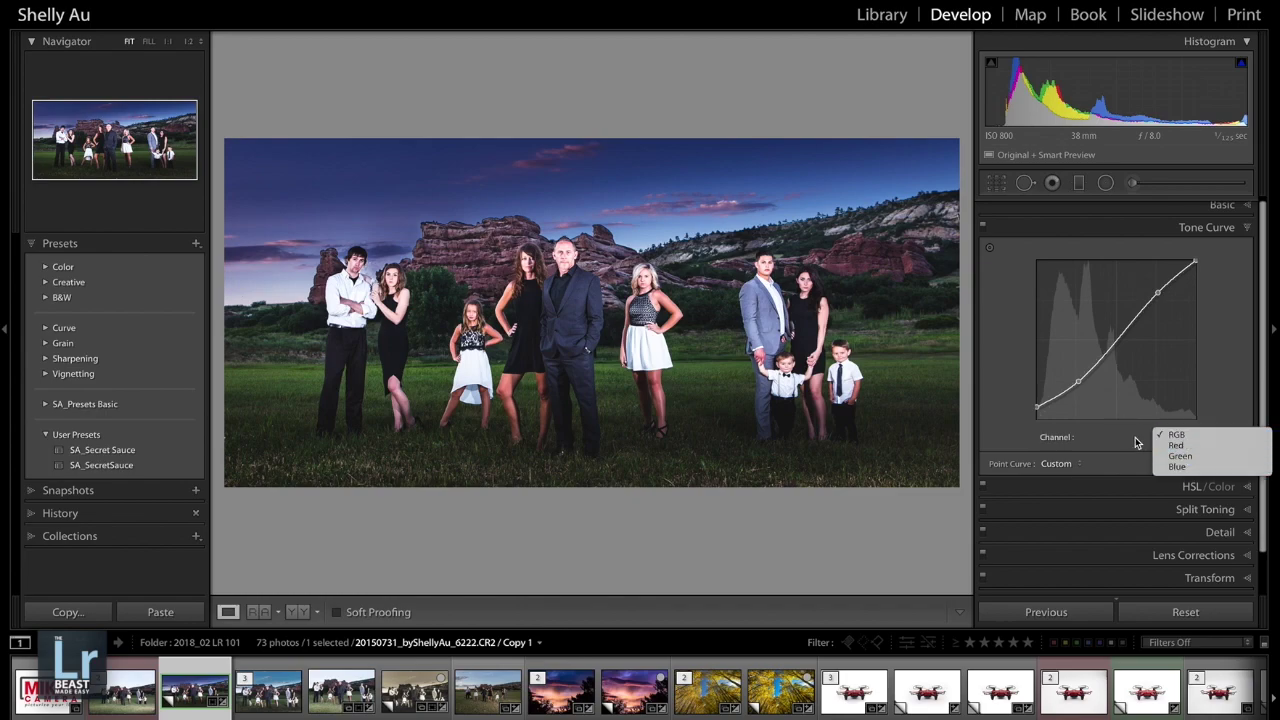
{"action": "left_click", "coordinate": [1136, 441]}
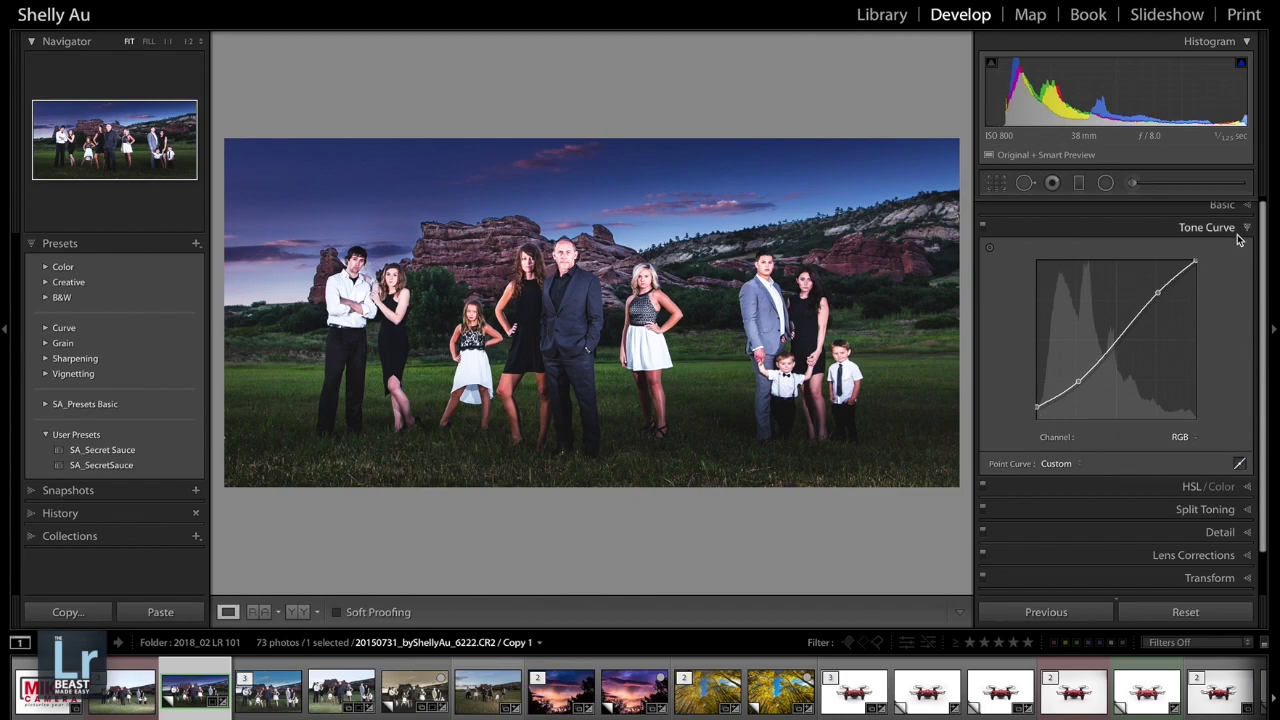
{"action": "left_click", "coordinate": [1058, 464]}
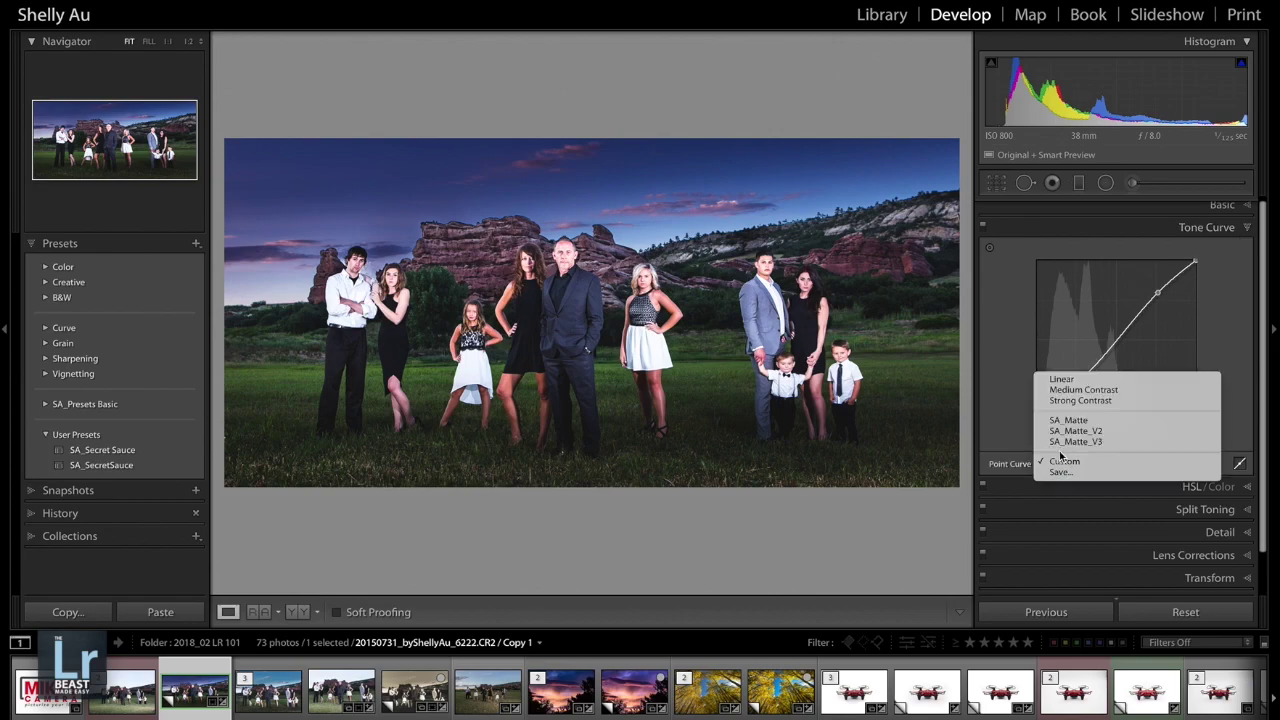
{"action": "left_click", "coordinate": [1066, 384]}
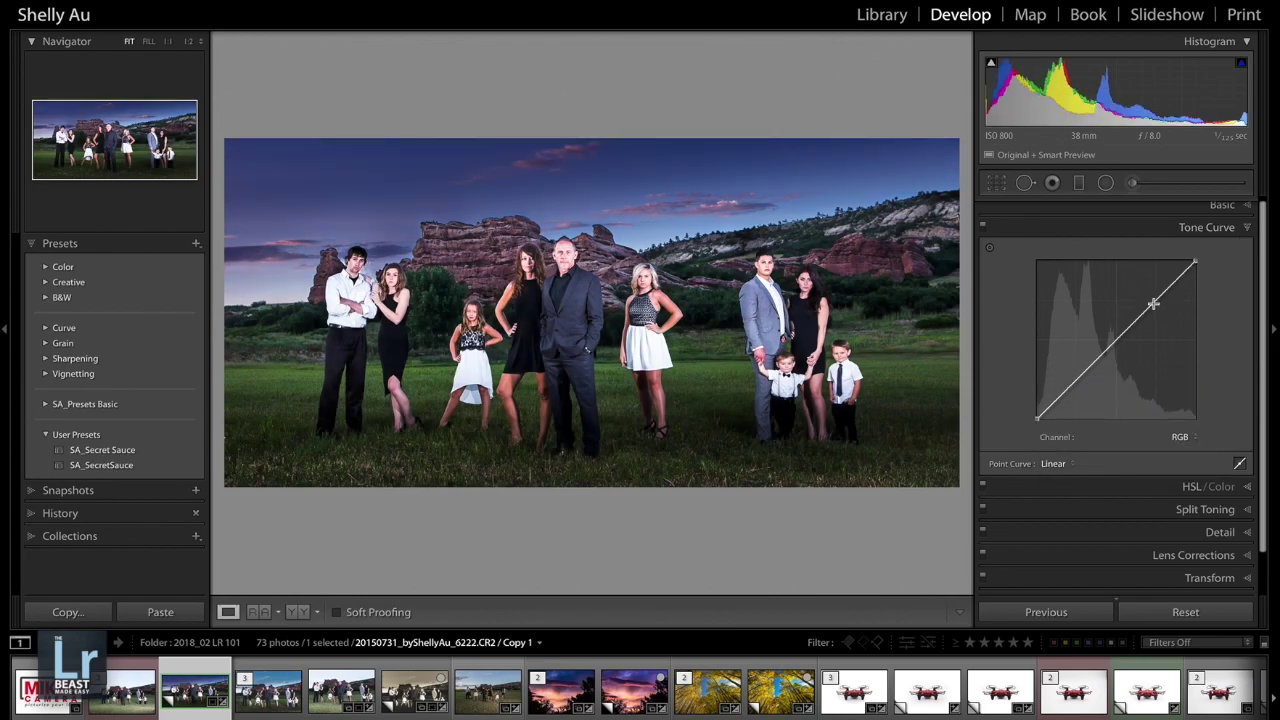
Examine the HSL luminance and saturation settings, the per-color controls and the Split Toning settings.
{"action": "left_click", "coordinate": [1247, 228]}
{"action": "left_click", "coordinate": [1246, 254]}
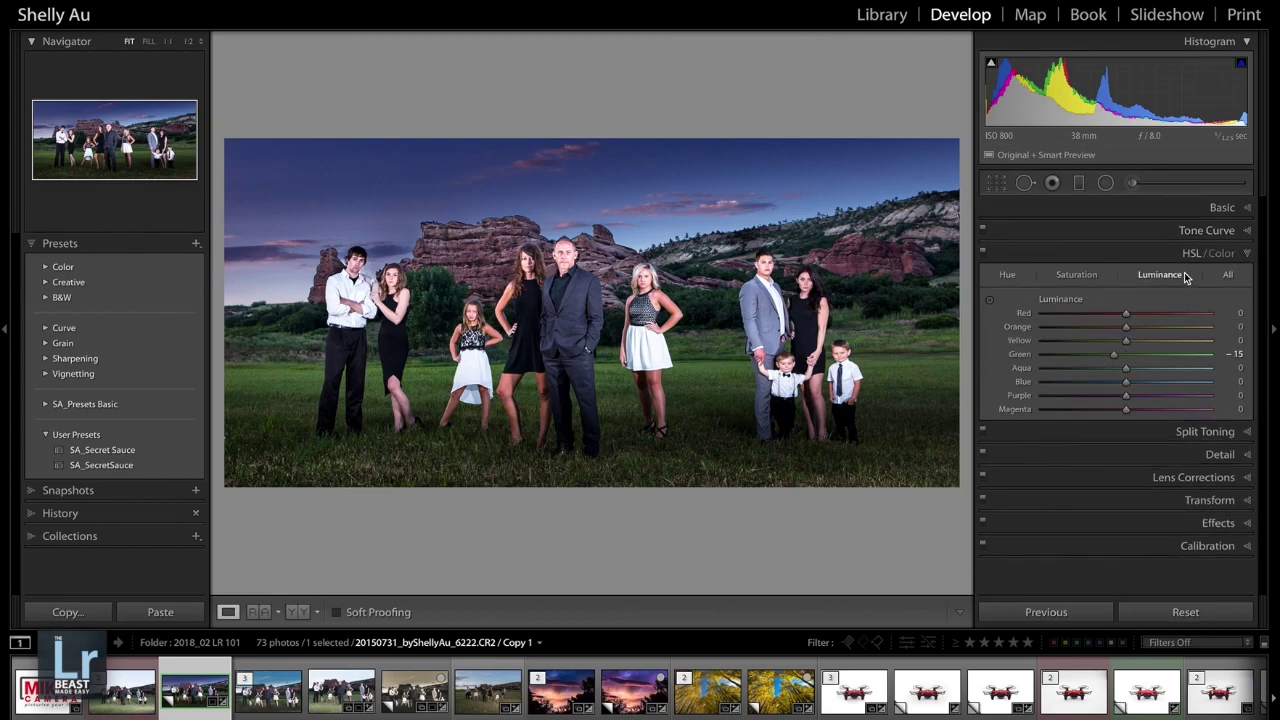
{"action": "left_click", "coordinate": [1076, 276]}
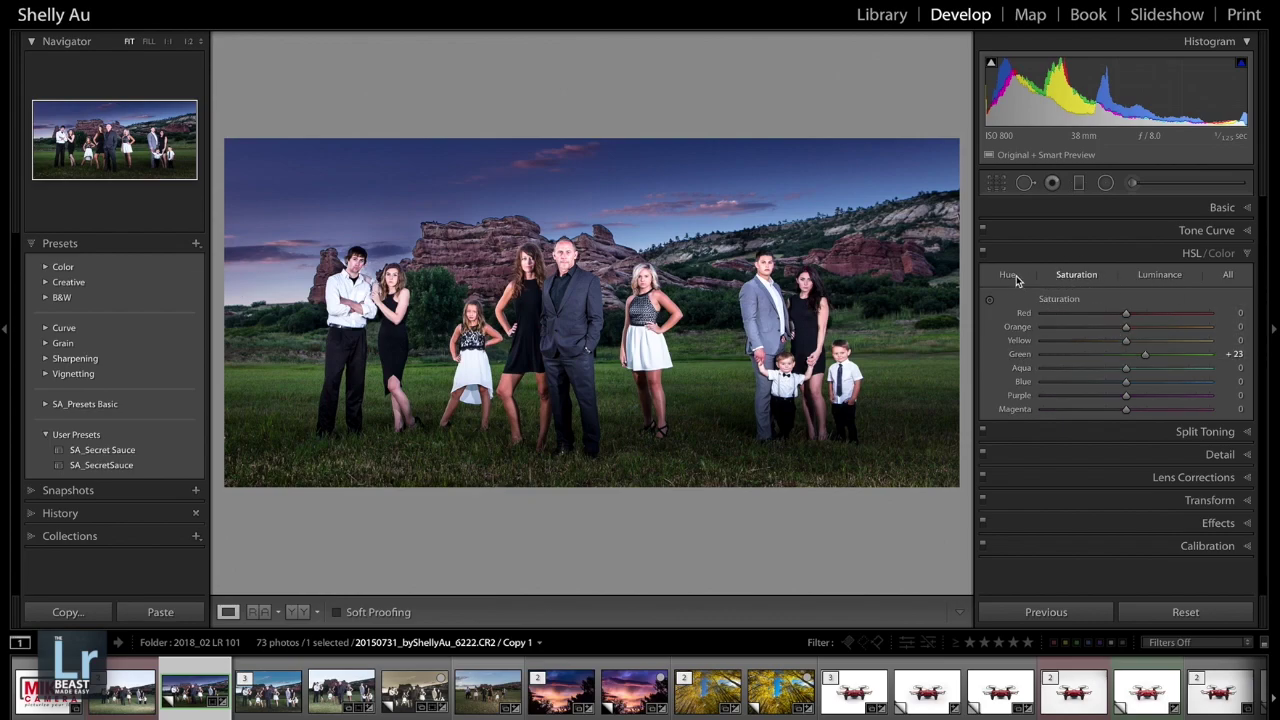
{"action": "left_click", "coordinate": [1224, 255]}
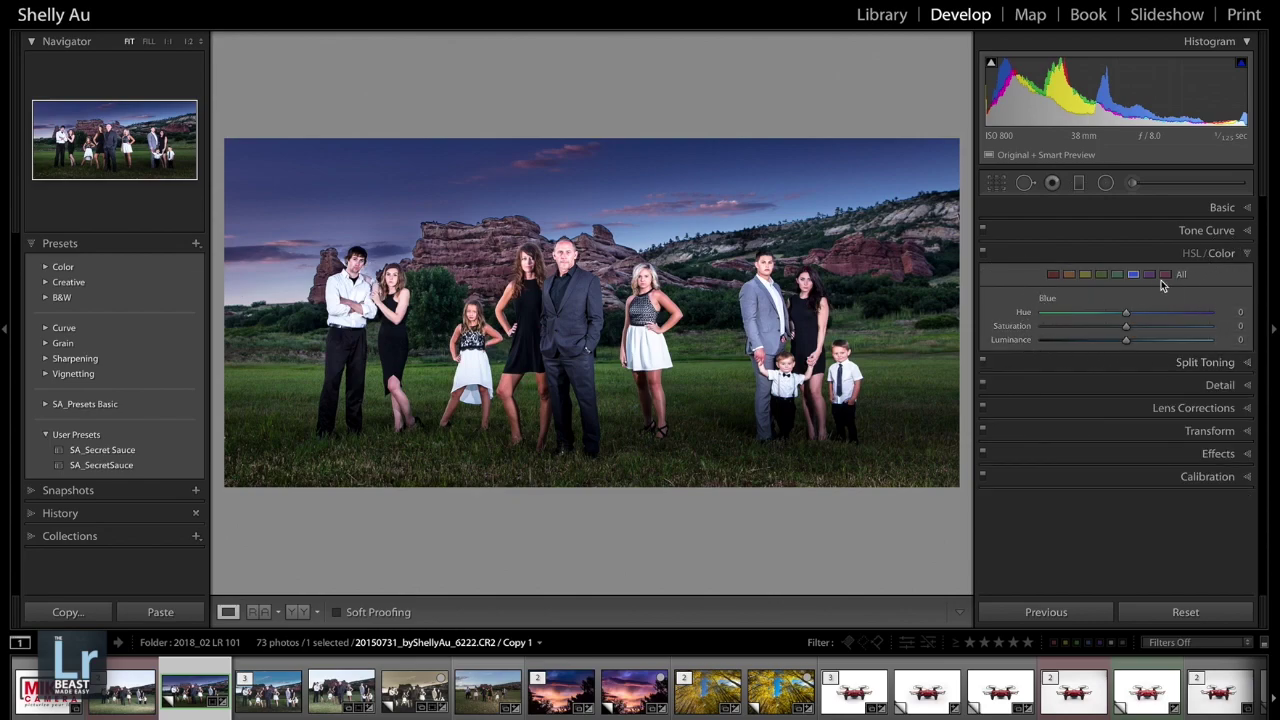
{"action": "left_click", "coordinate": [1248, 254]}
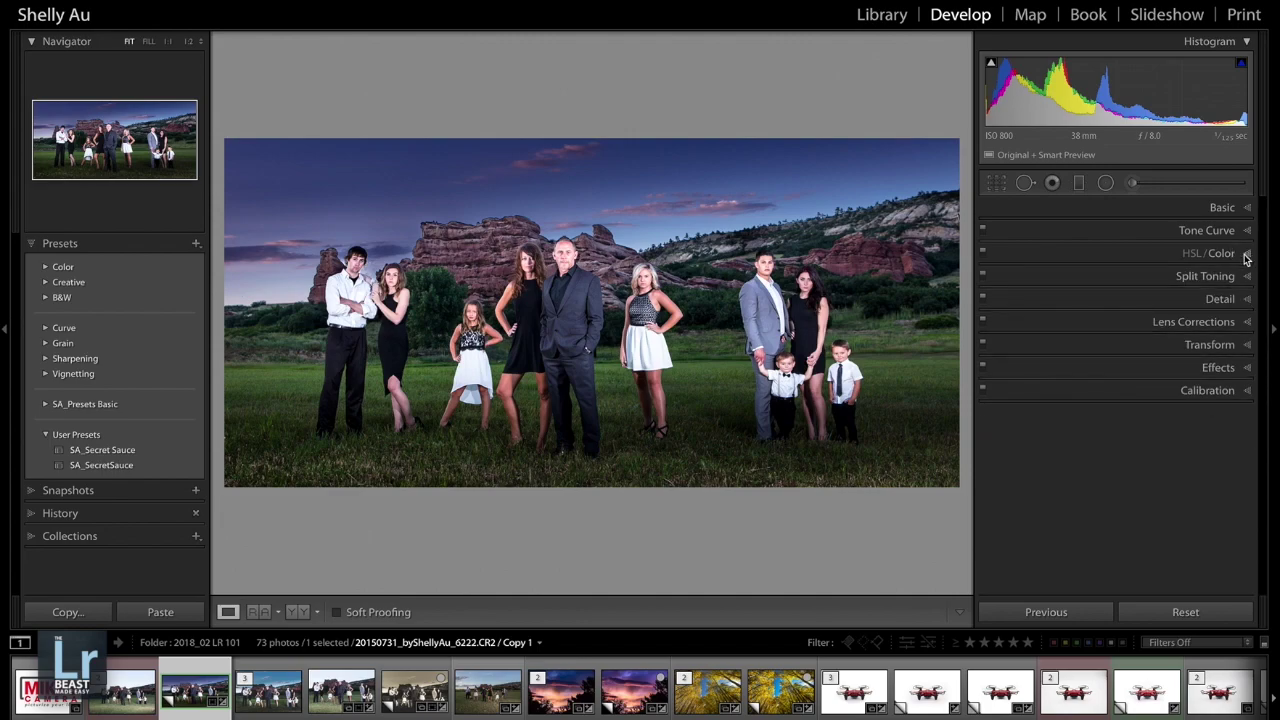
{"action": "left_click", "coordinate": [1248, 276]}
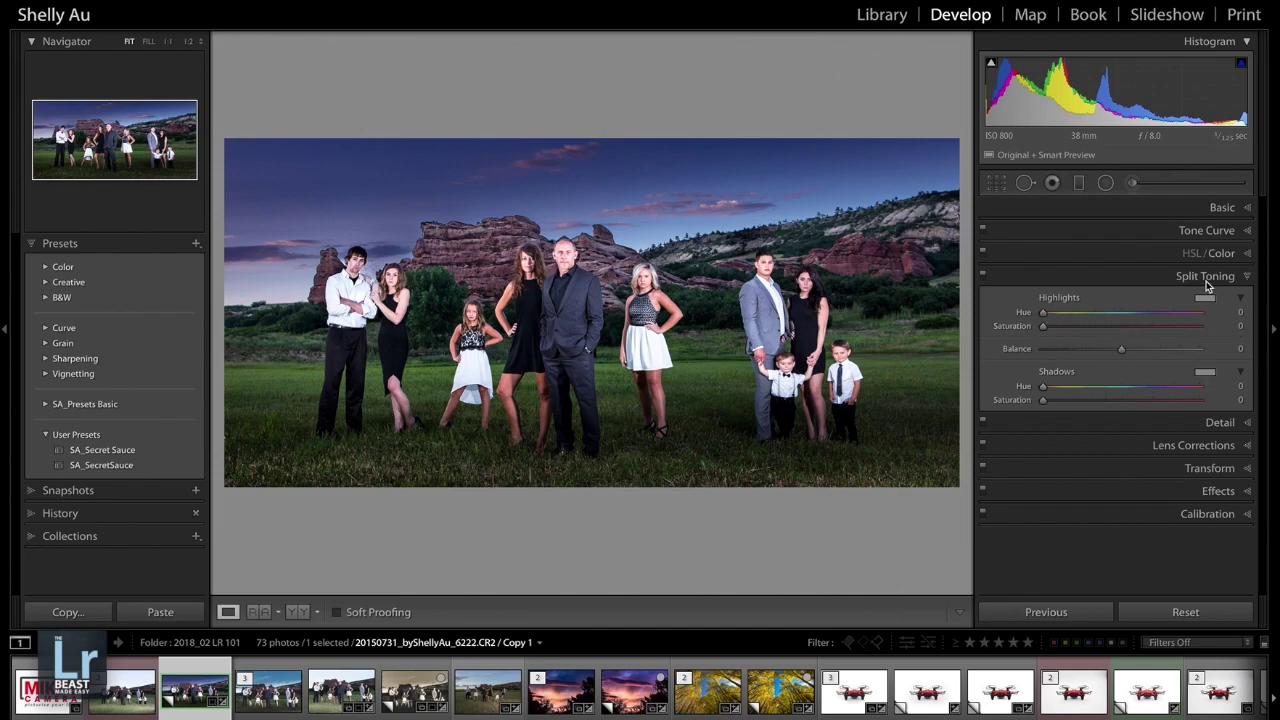
{"action": "left_click", "coordinate": [1244, 279]}
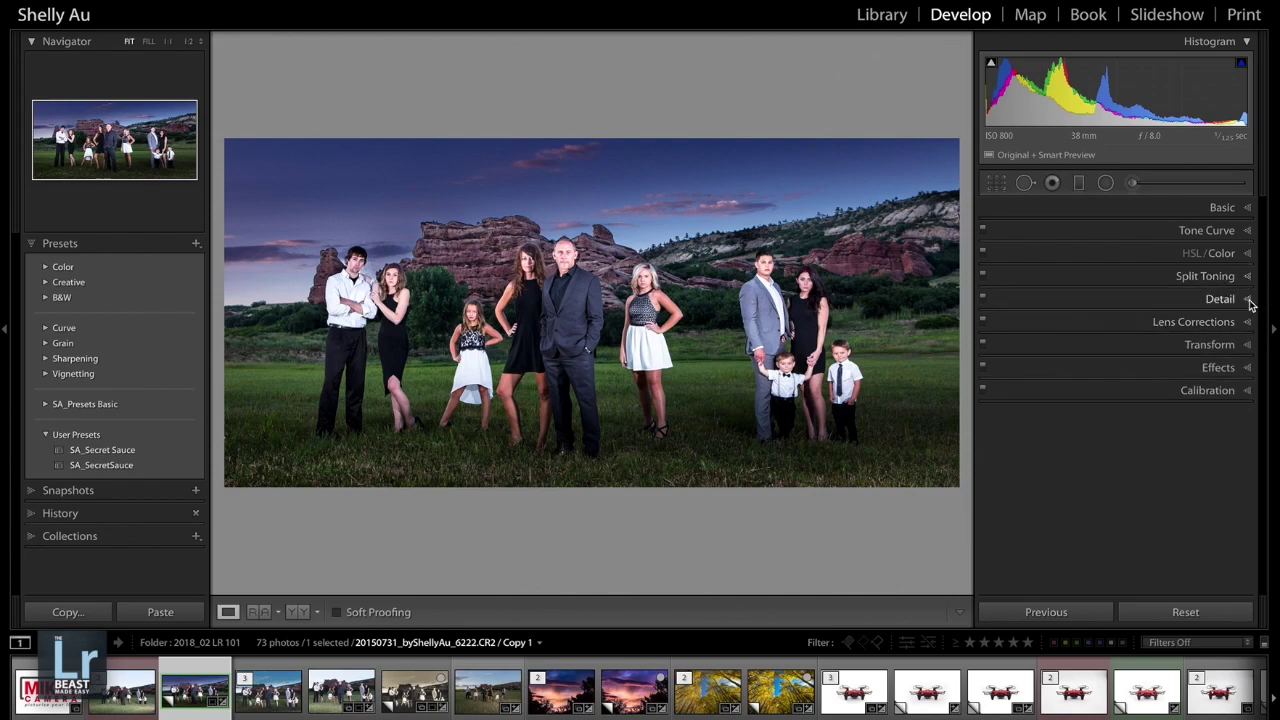
Set the sharpening Masking to 83 while previewing the mask, and the Luminance noise reduction to 15.
{"action": "left_click", "coordinate": [1247, 300]}
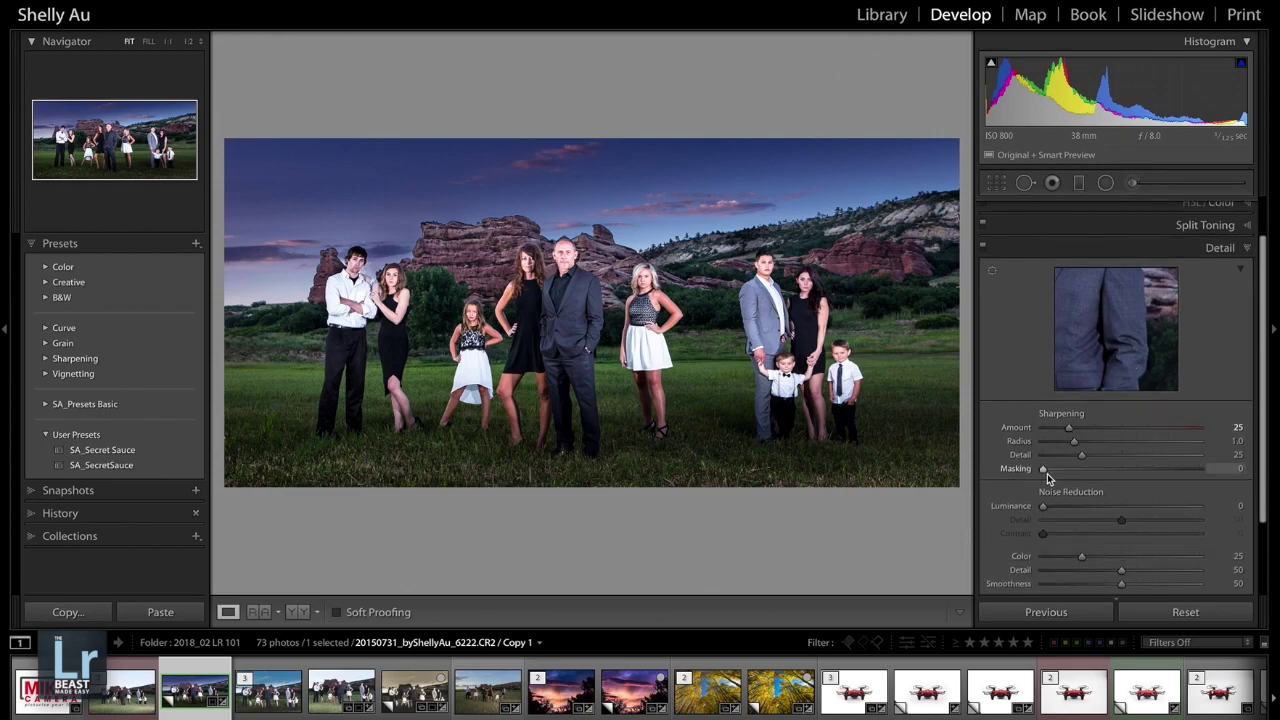
{"action": "left_click_drag", "start_coordinate": [1043, 474], "coordinate": [1146, 480]}
{"action": "left_click", "coordinate": [1145, 478], "text": "alt"}
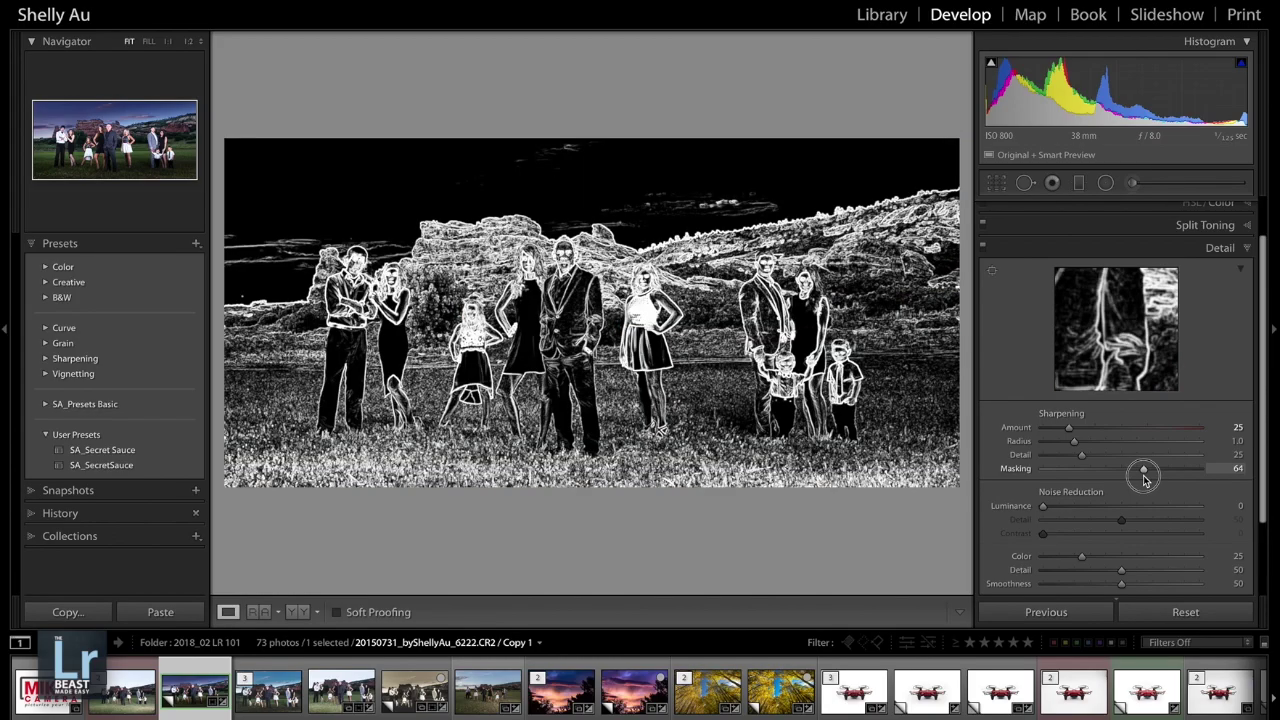
{"action": "mouse_move", "coordinate": [1145, 478]}
{"action": "left_mouse_down"}
{"action": "mouse_move", "coordinate": [1160, 476]}
{"action": "mouse_move", "coordinate": [1038, 478]}
{"action": "mouse_move", "coordinate": [1166, 476]}
{"action": "left_mouse_up"}
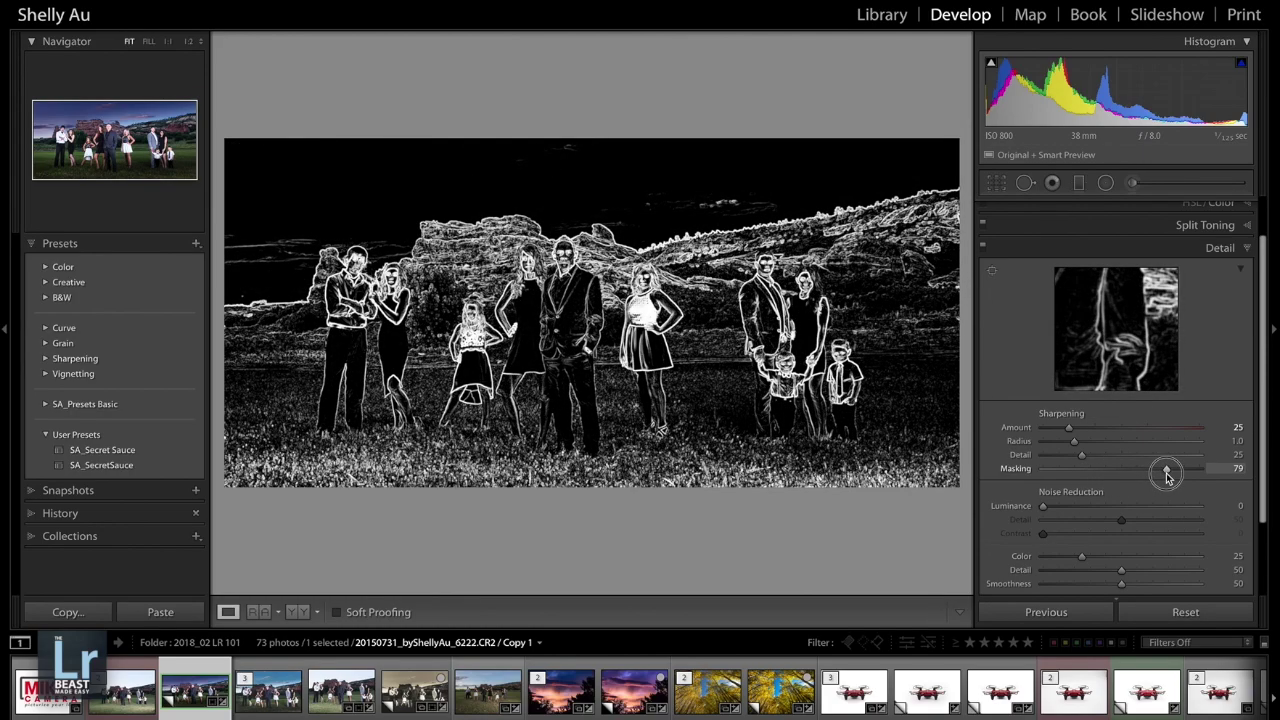
{"action": "left_click_drag", "start_coordinate": [1168, 477], "coordinate": [1174, 477]}
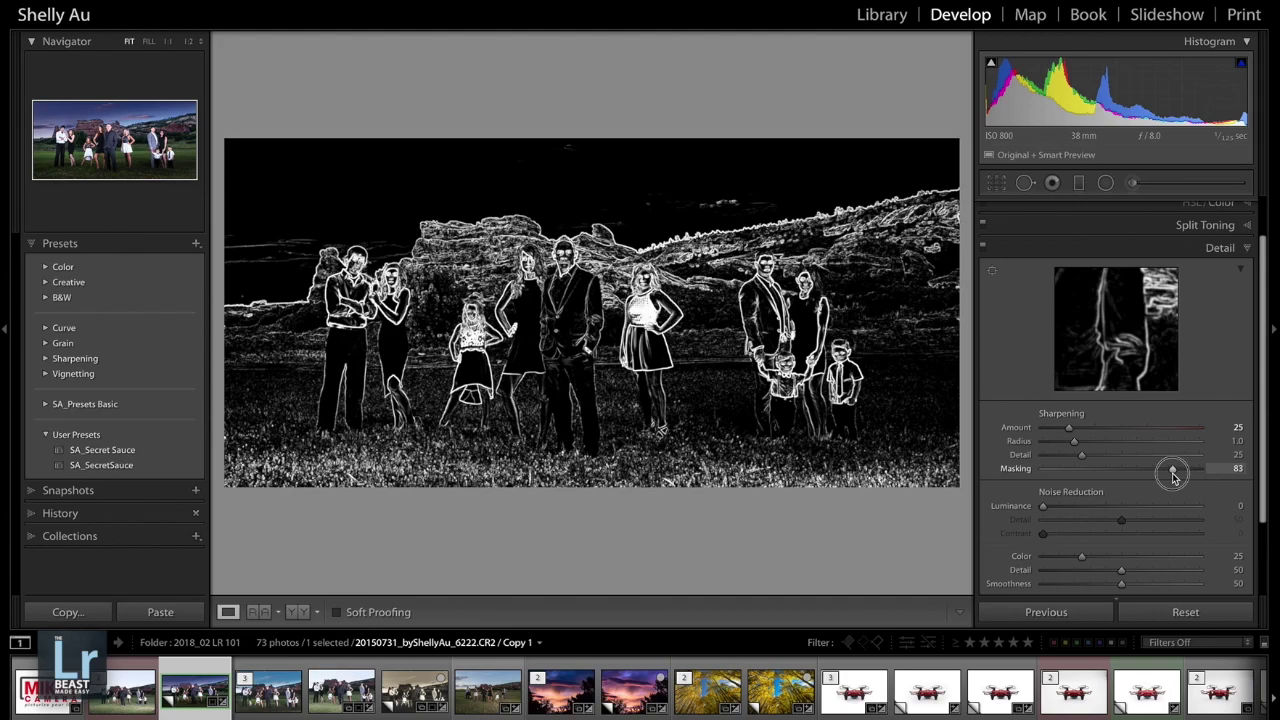
{"action": "left_click_drag", "start_coordinate": [1174, 477], "coordinate": [1173, 478]}
{"action": "left_click_drag", "start_coordinate": [1044, 509], "coordinate": [1067, 512]}
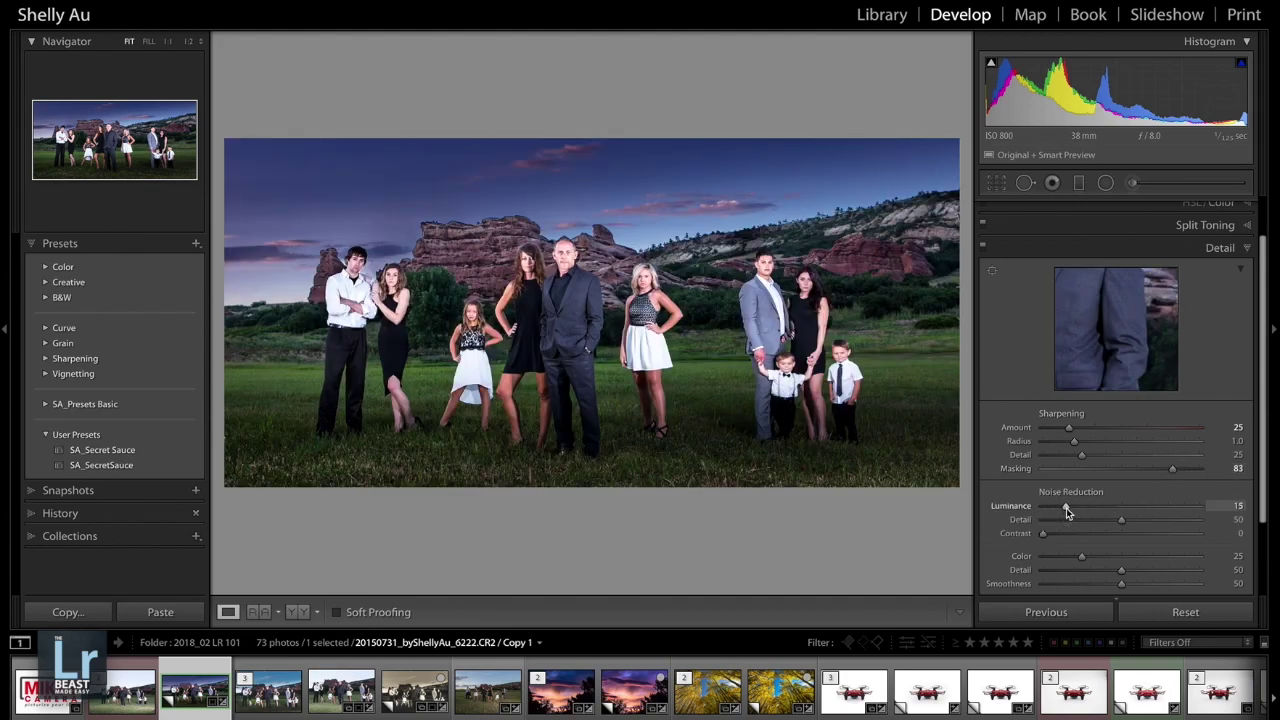
Turn on chromatic aberration removal and profile corrections in the Lens Corrections settings.
{"action": "scroll", "coordinate": [1096, 544], "scroll_direction": "down", "scroll_amount": 3}
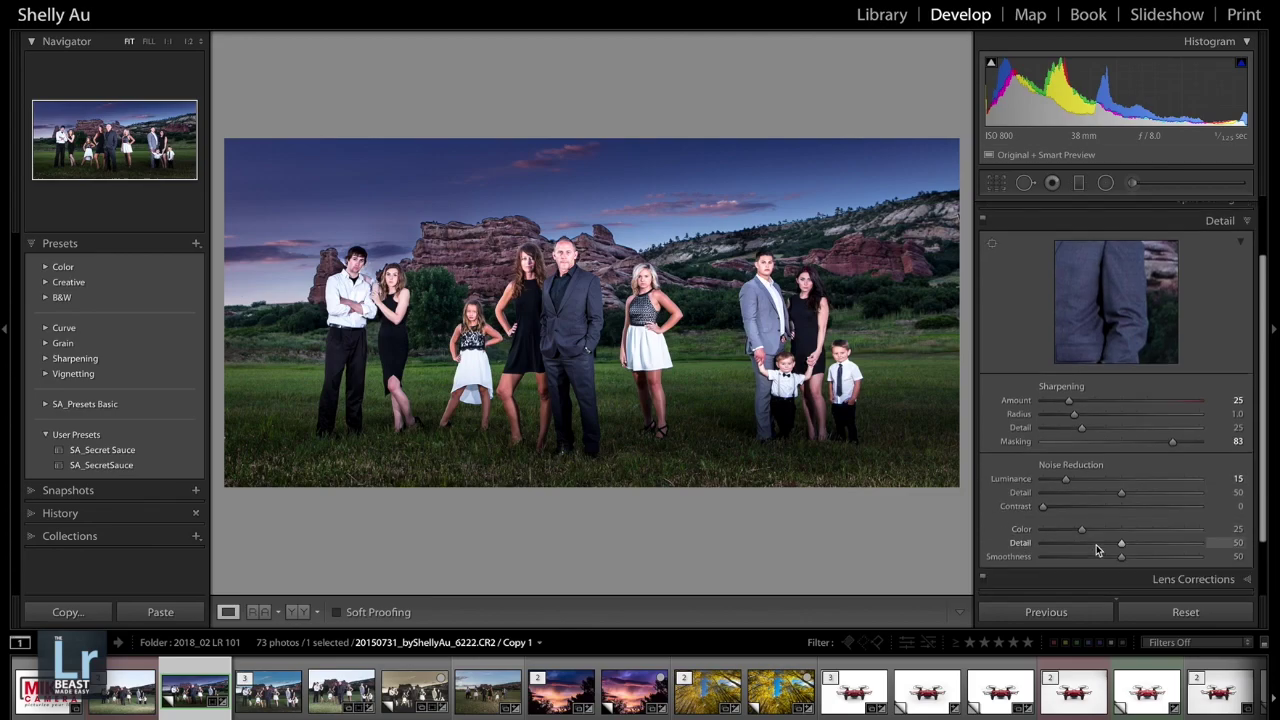
{"action": "scroll", "coordinate": [1150, 492], "scroll_direction": "down", "scroll_amount": 1}
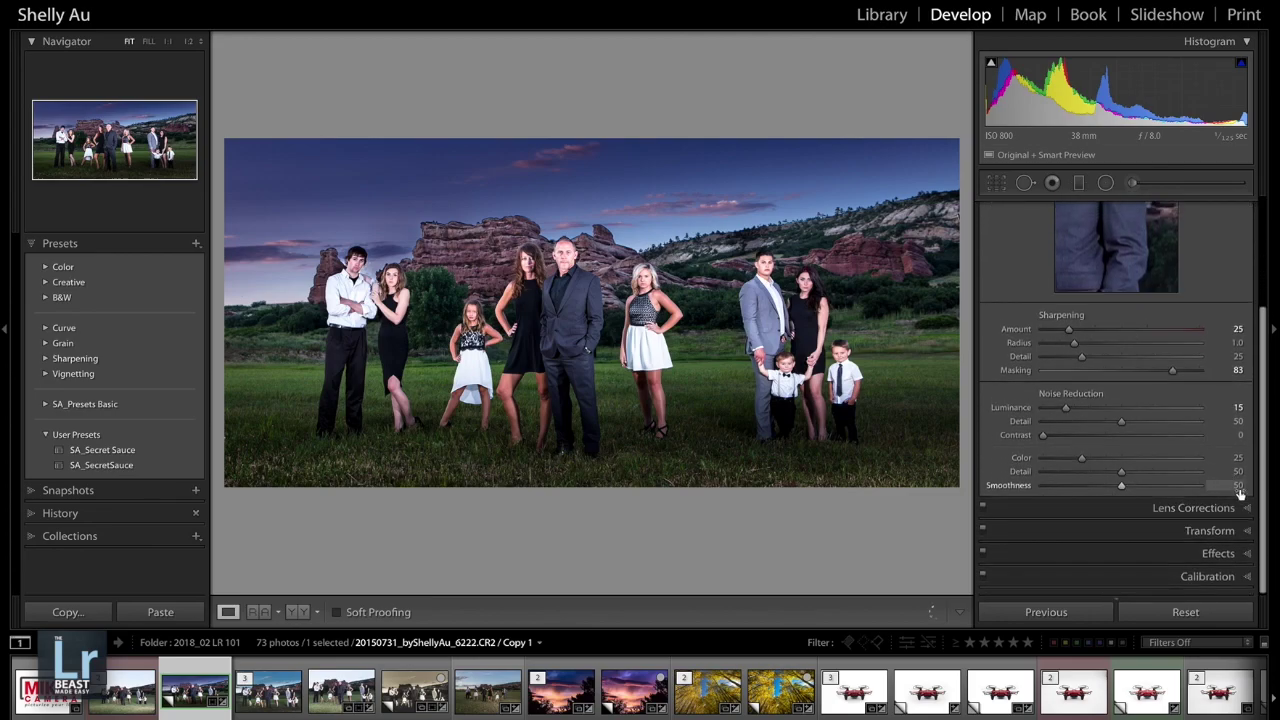
{"action": "left_click", "coordinate": [1248, 510]}
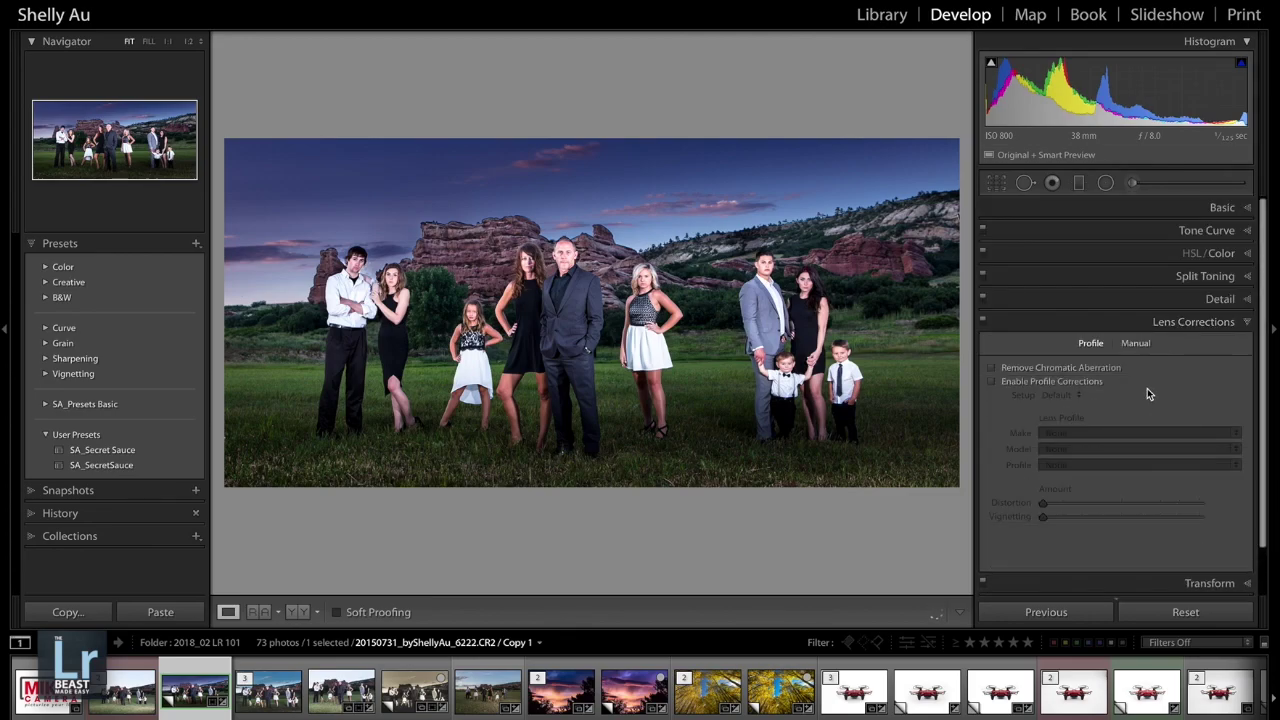
{"action": "left_click", "coordinate": [995, 370]}
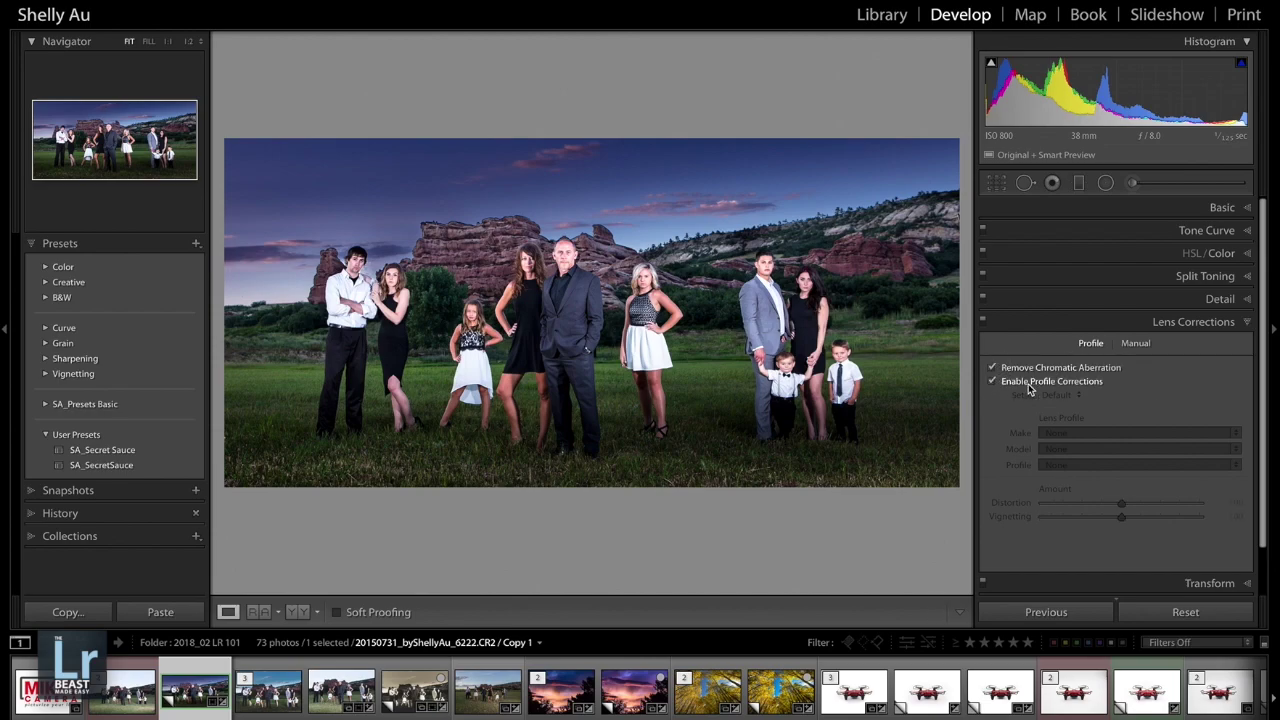
Enable the lens profile corrections and check the Manual lens correction settings.
{"action": "left_click", "coordinate": [1024, 386]}
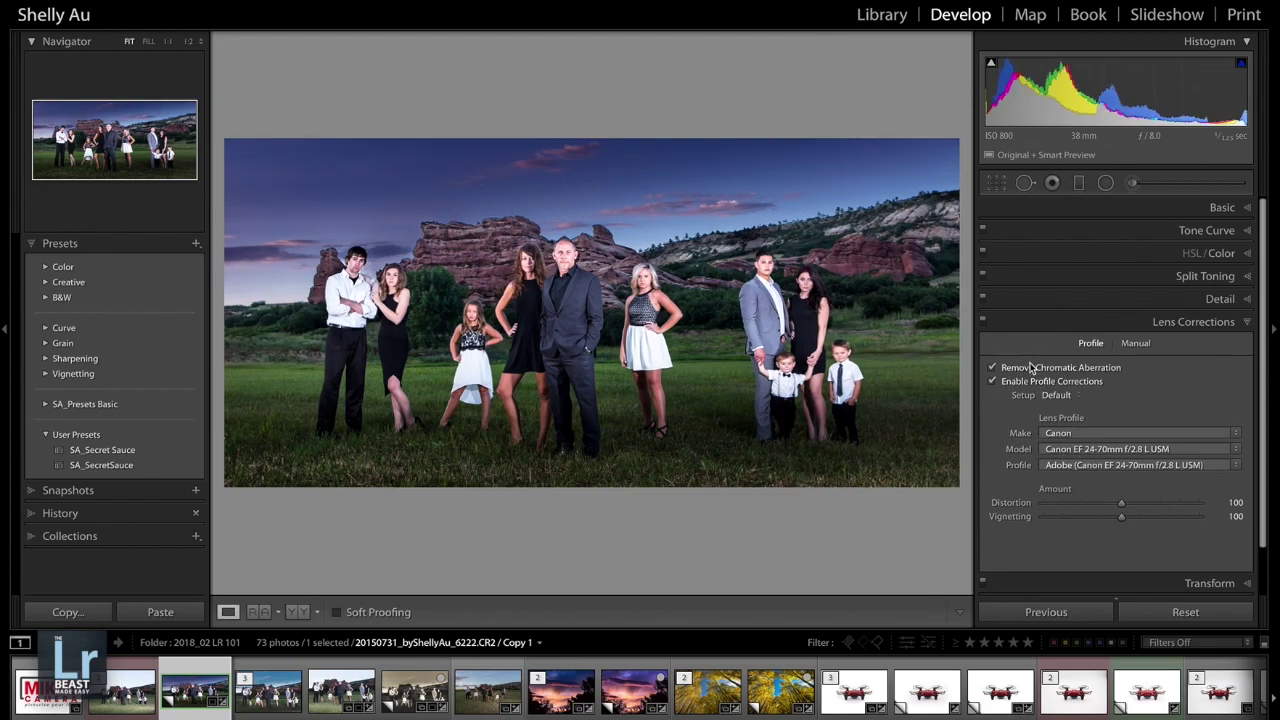
{"action": "left_click", "coordinate": [1137, 343]}
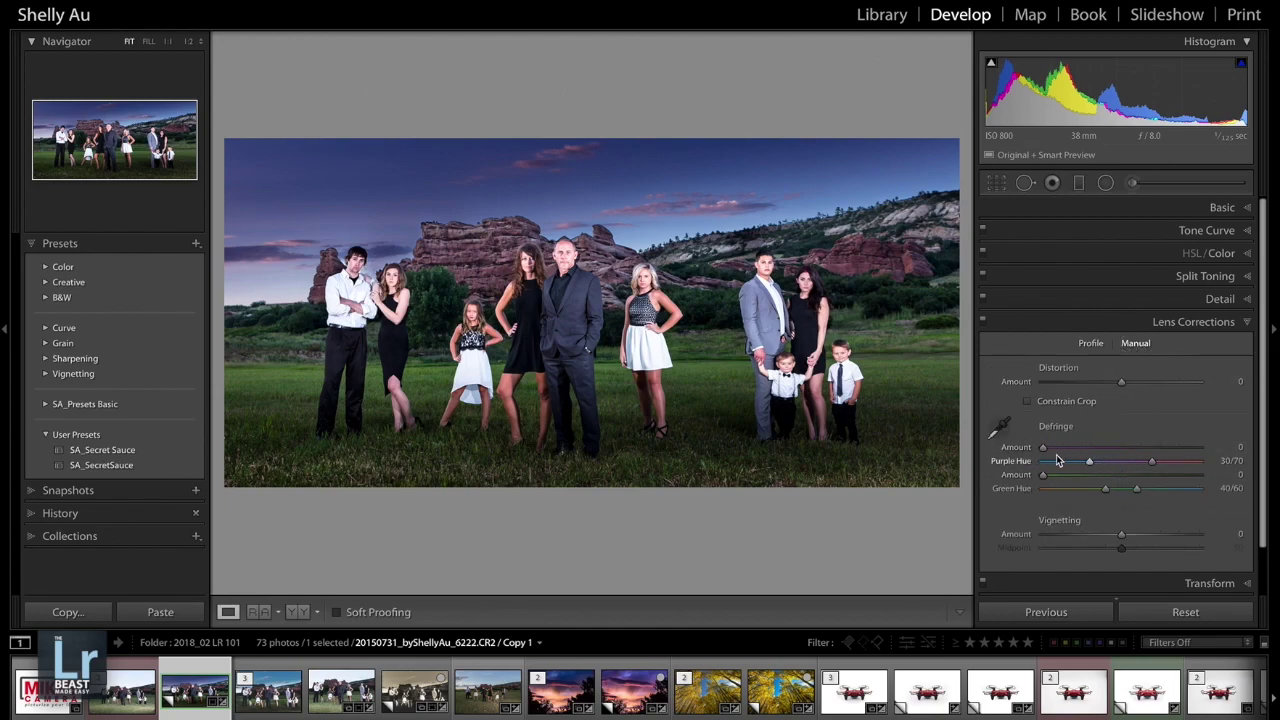
{"action": "left_click", "coordinate": [1091, 343]}
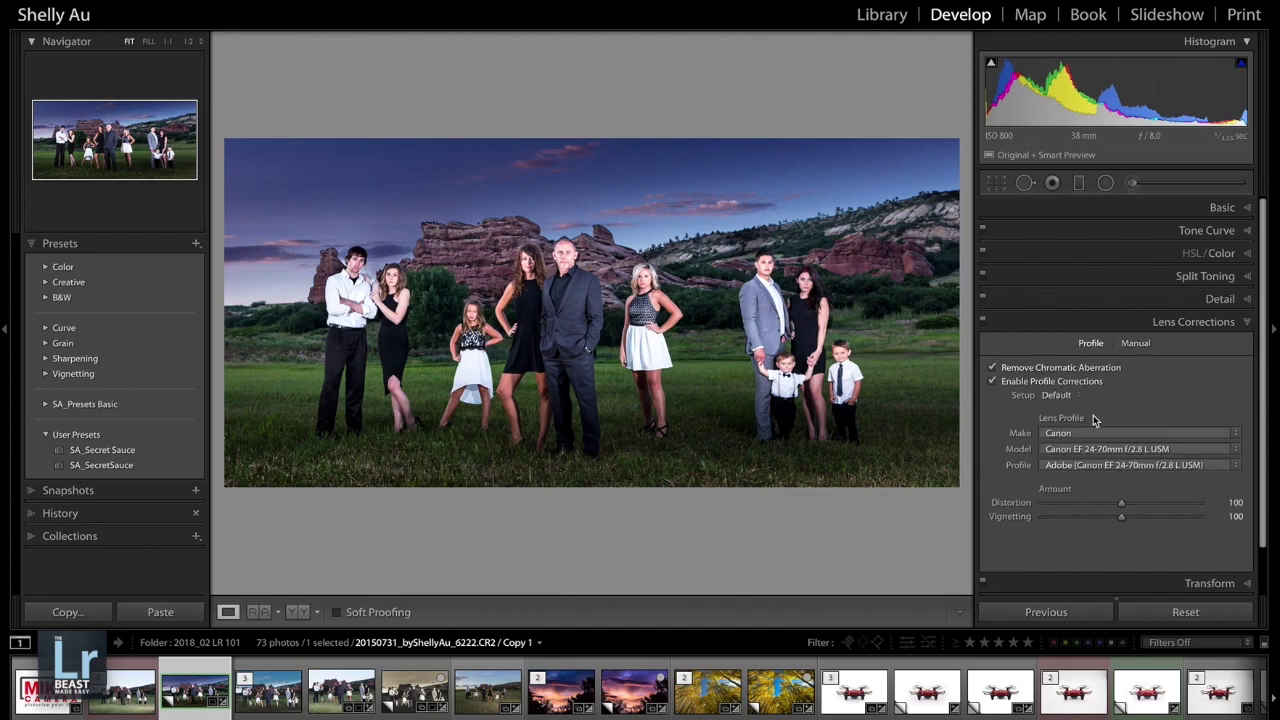
Examine the Upright modes and the manual sliders in the Transform settings.
{"action": "left_click", "coordinate": [1246, 322]}
{"action": "left_click", "coordinate": [1247, 345]}
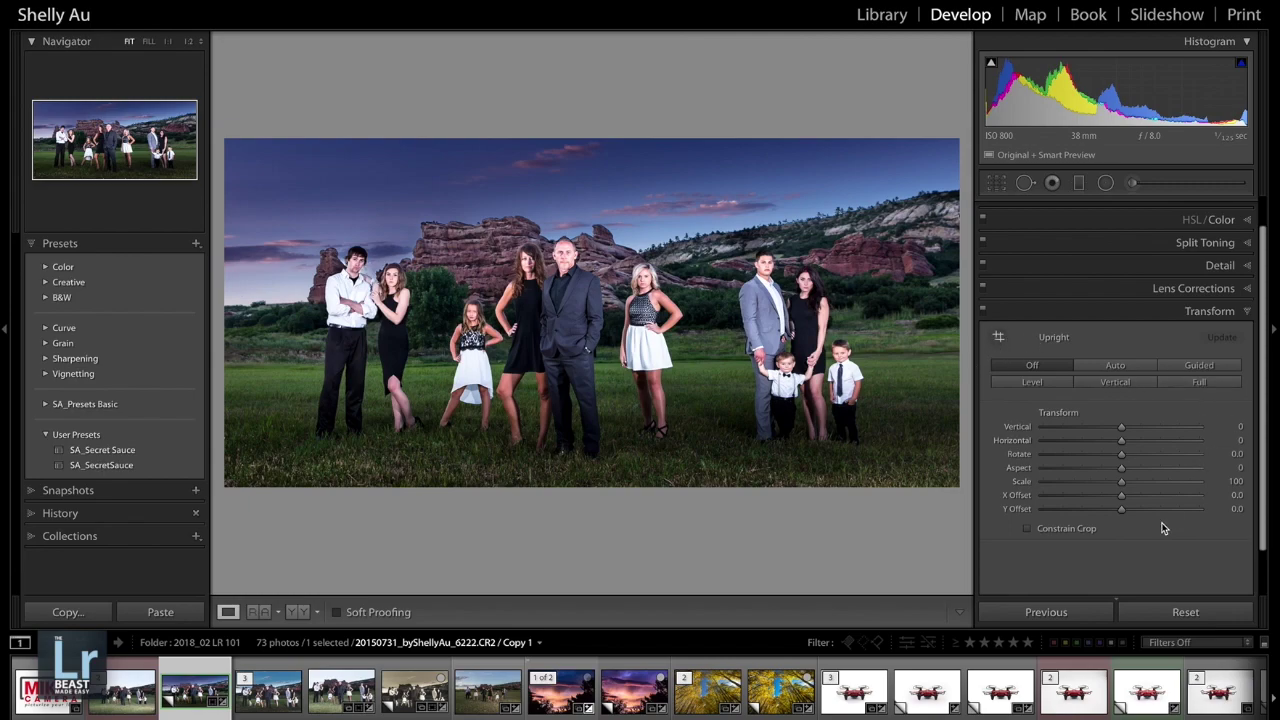
{"action": "left_click", "coordinate": [1246, 311]}
Try a post-crop vignetting Amount of +40 in the Effects settings, and reset it.
{"action": "left_click", "coordinate": [1247, 368]}
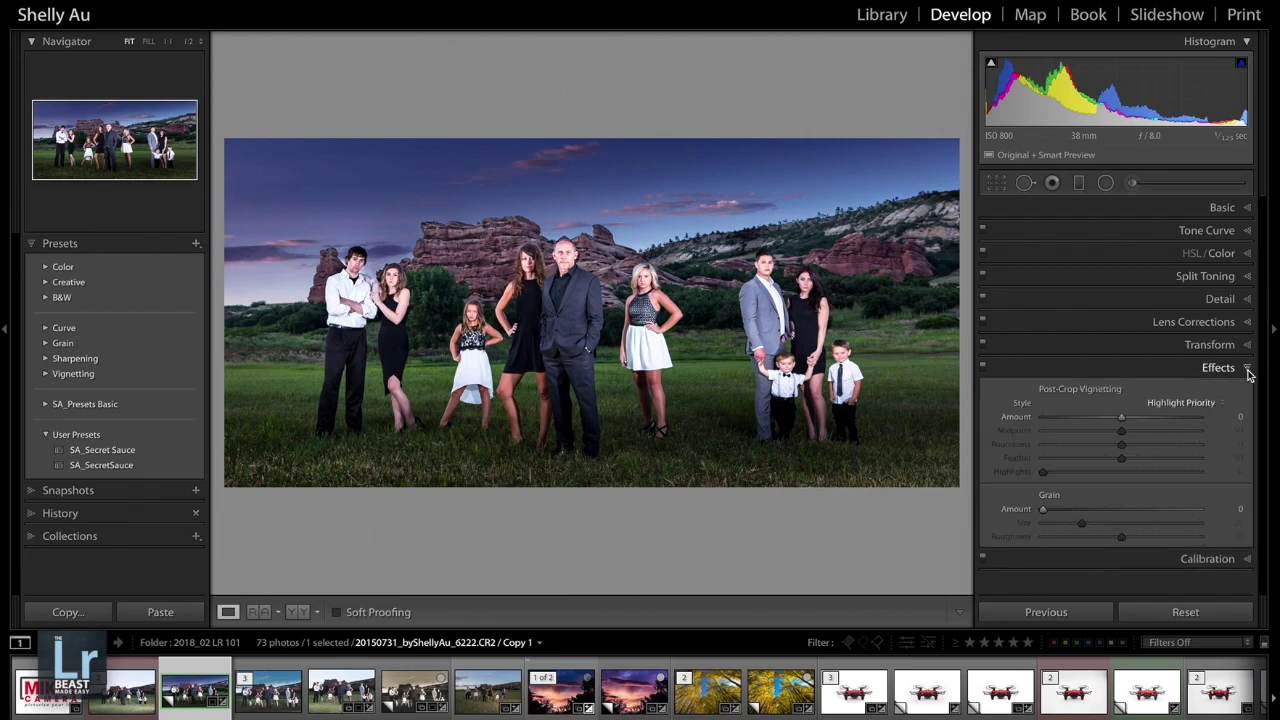
{"action": "left_click_drag", "start_coordinate": [1120, 417], "coordinate": [1152, 425]}
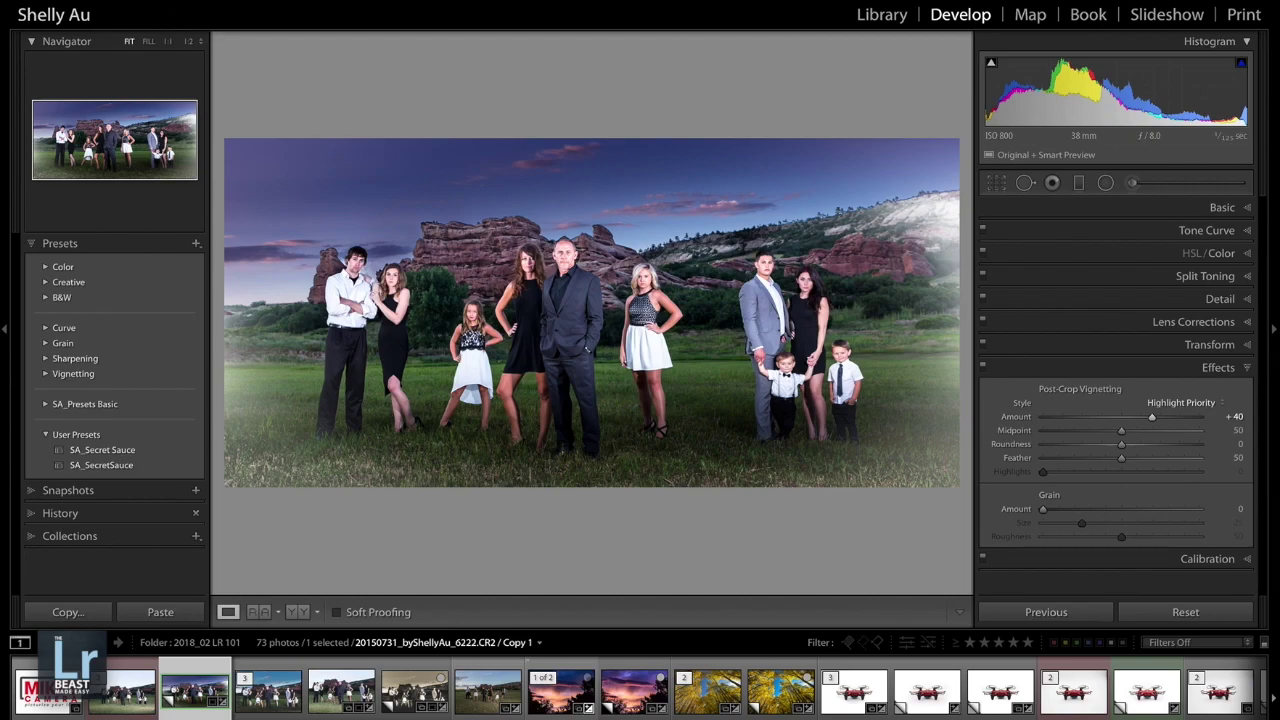
{"action": "double_click", "coordinate": [1016, 417]}
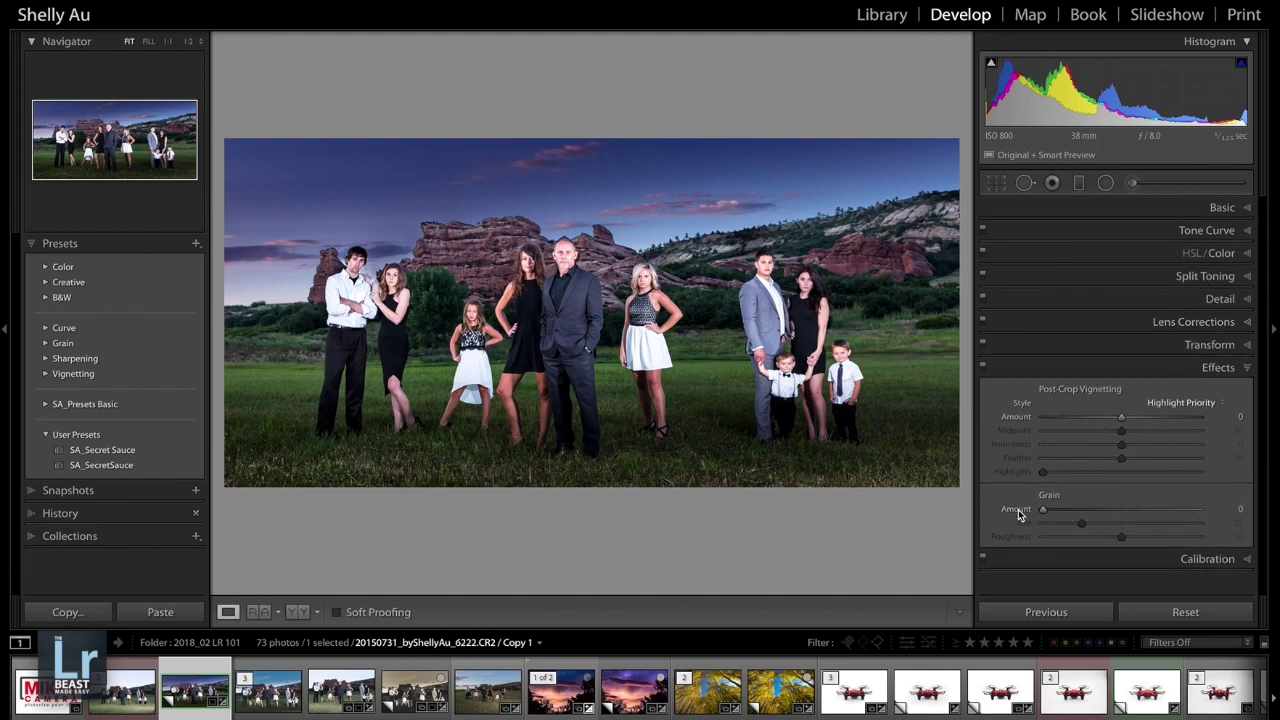
Try a Grain Amount of 92, inspect the sky at 1:1, and reset the grain.
{"action": "left_click_drag", "start_coordinate": [1044, 512], "coordinate": [1188, 512]}
{"action": "left_click", "coordinate": [586, 183]}
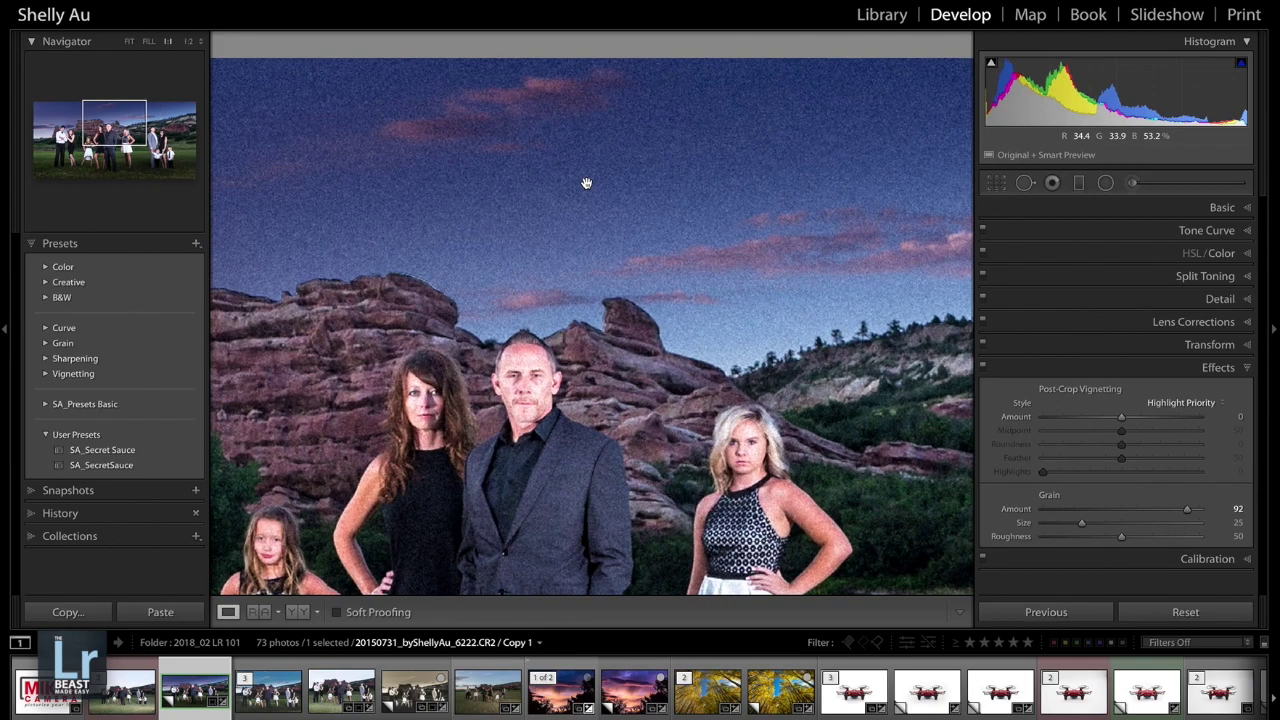
{"action": "double_click", "coordinate": [1190, 509]}
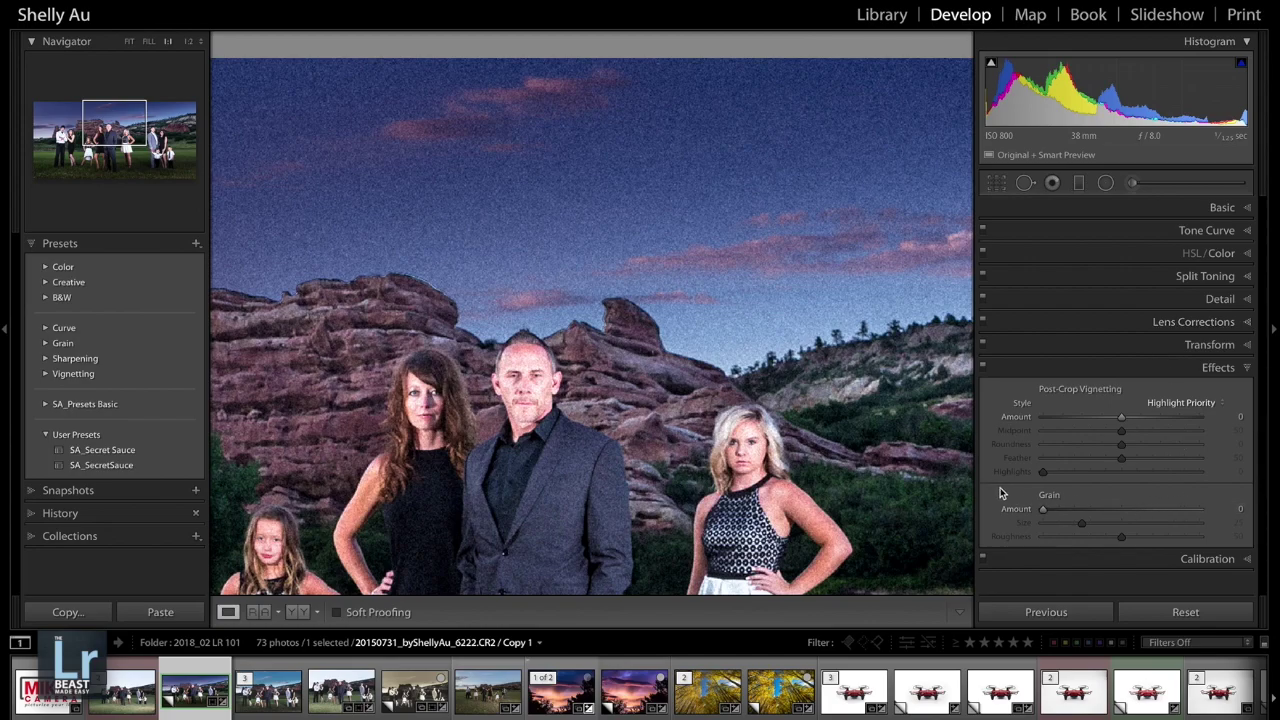
Examine the process version and the primary color sliders in the Calibration settings.
{"action": "left_click", "coordinate": [1248, 560]}
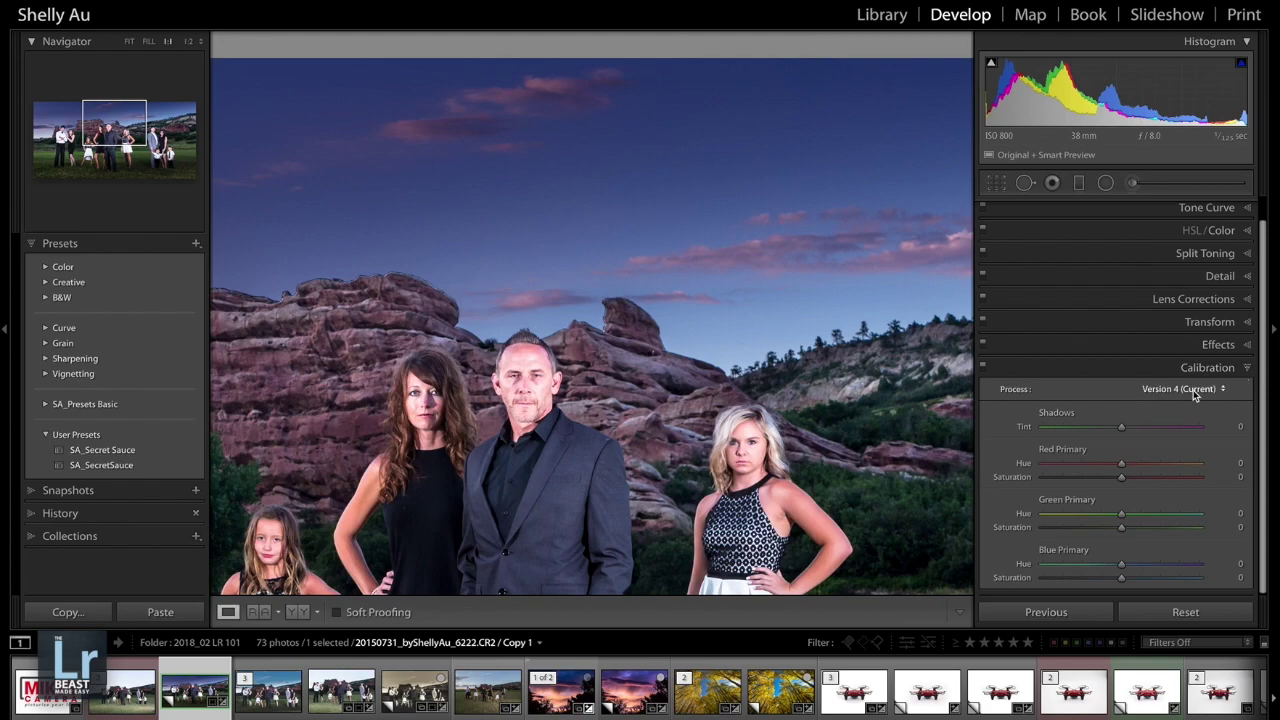
{"action": "left_click", "coordinate": [1247, 370]}
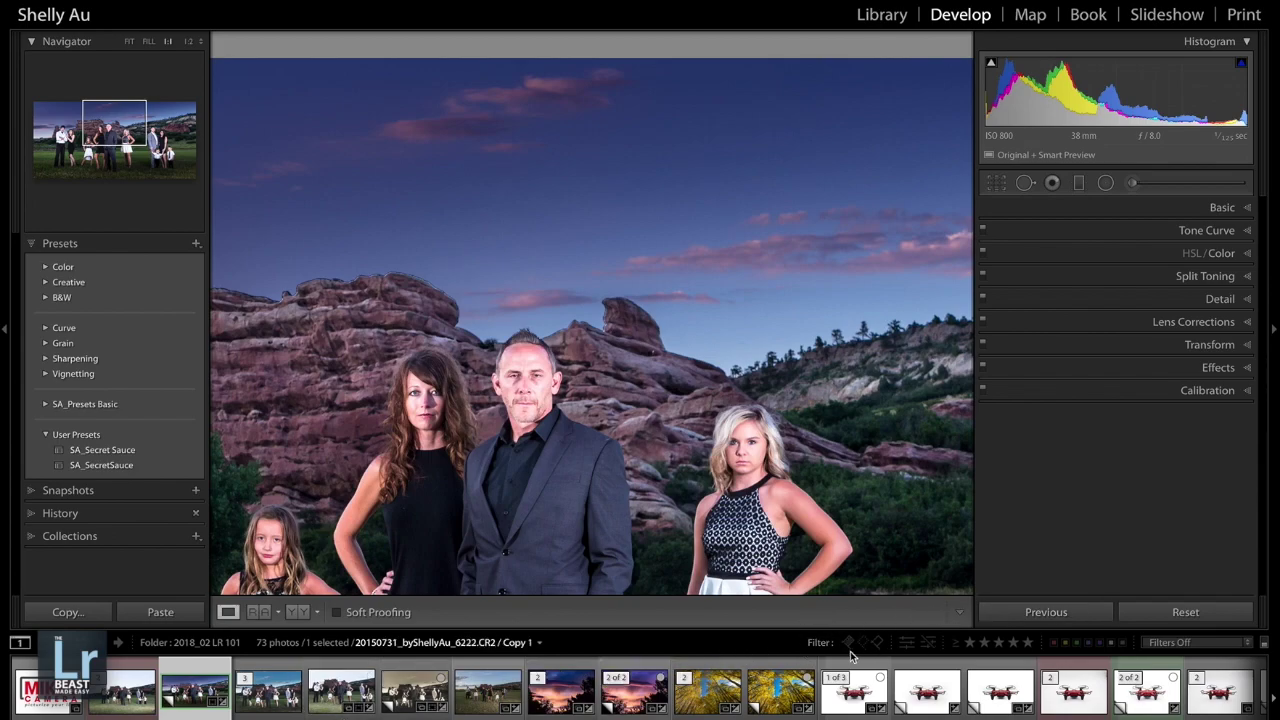
Try filtering the filmstrip photos by the green color label, and clear the filter.
{"action": "left_click", "coordinate": [816, 645]}
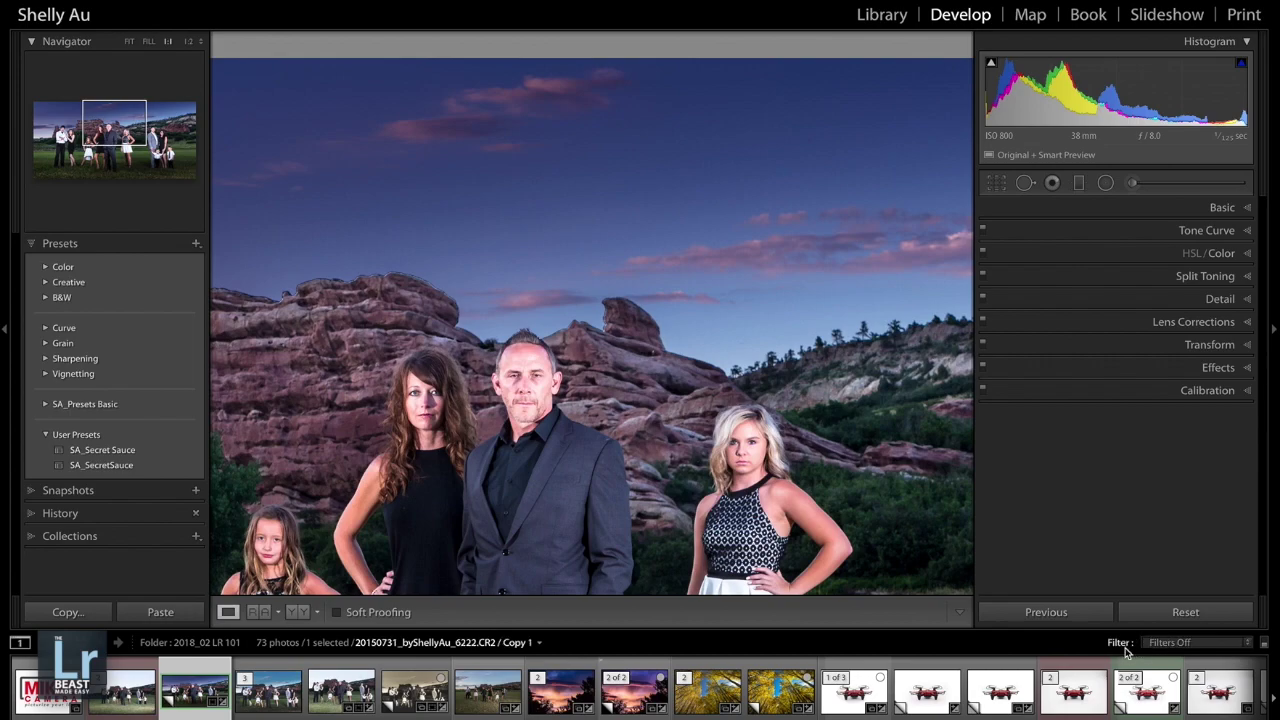
{"action": "left_click", "coordinate": [1118, 644]}
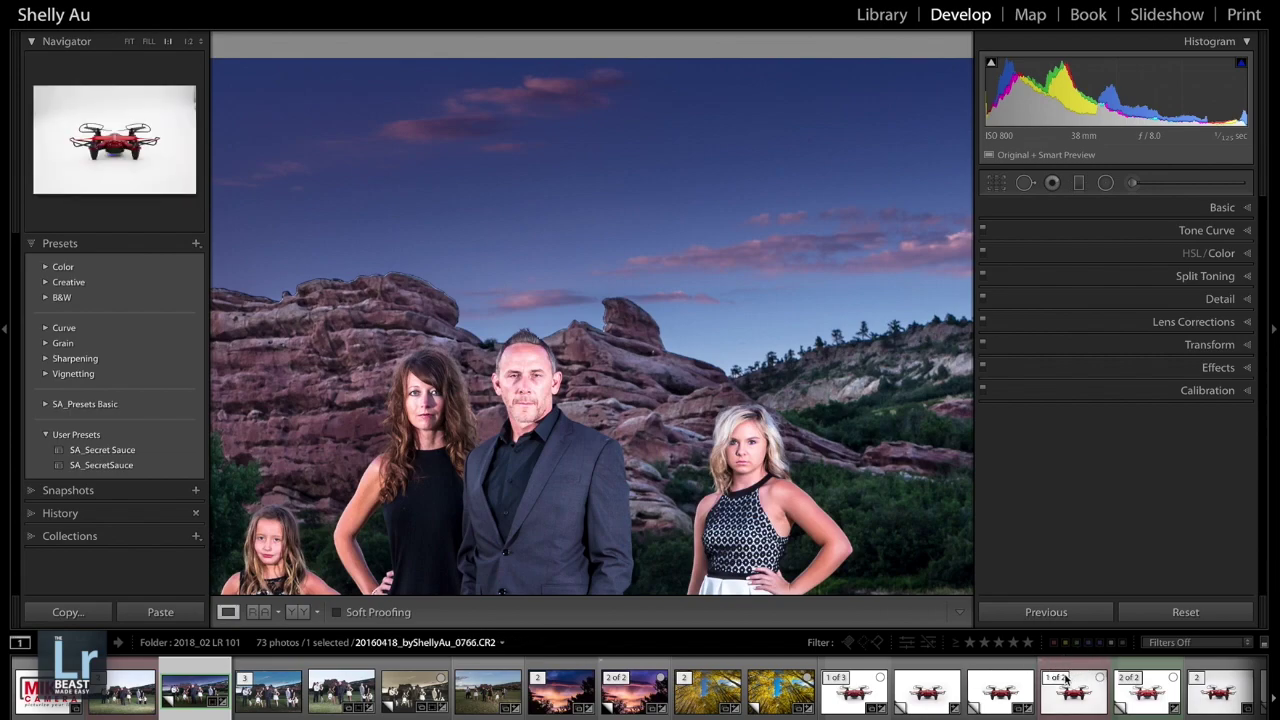
{"action": "left_click", "coordinate": [1076, 645]}
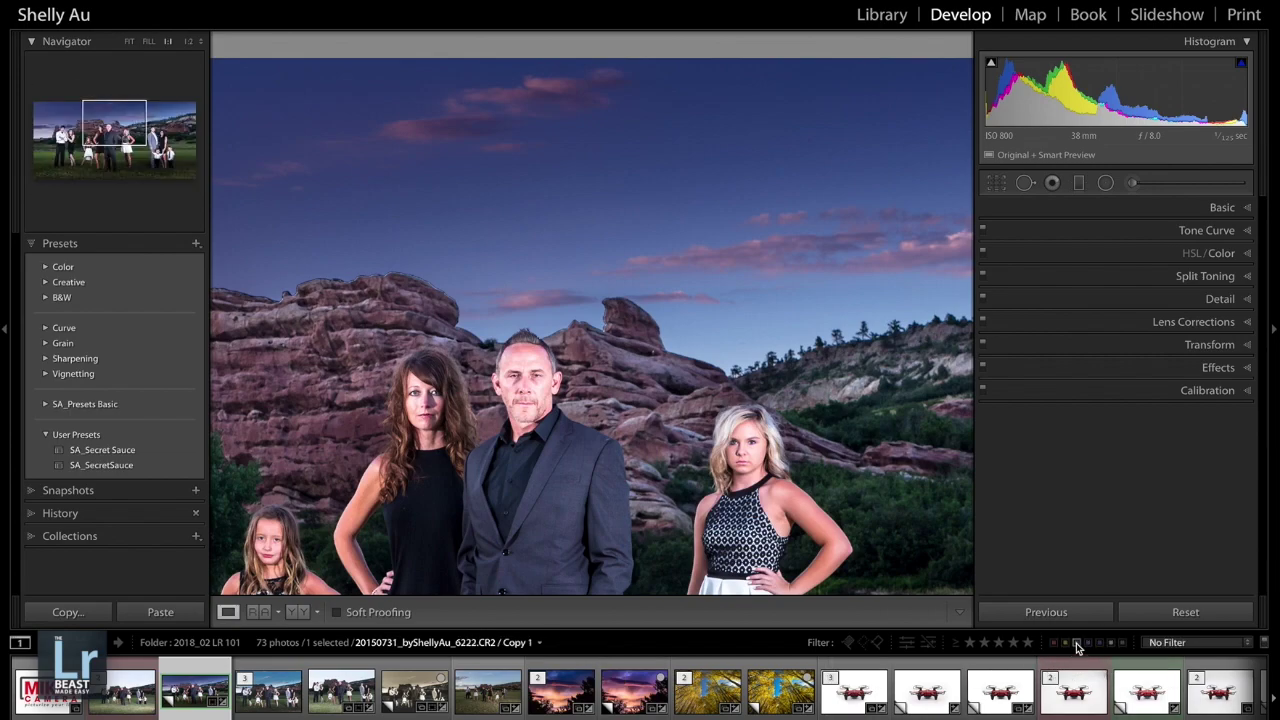
{"action": "left_click", "coordinate": [1076, 642]}
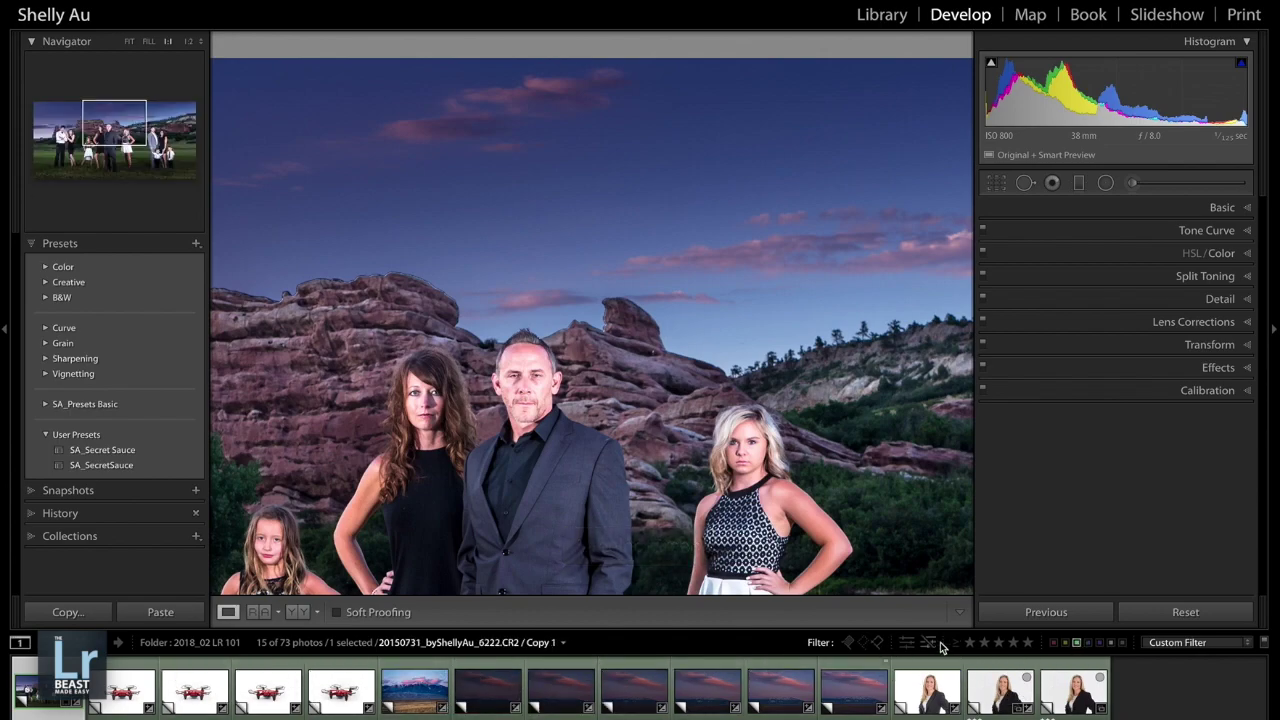
{"action": "left_click", "coordinate": [1077, 646]}
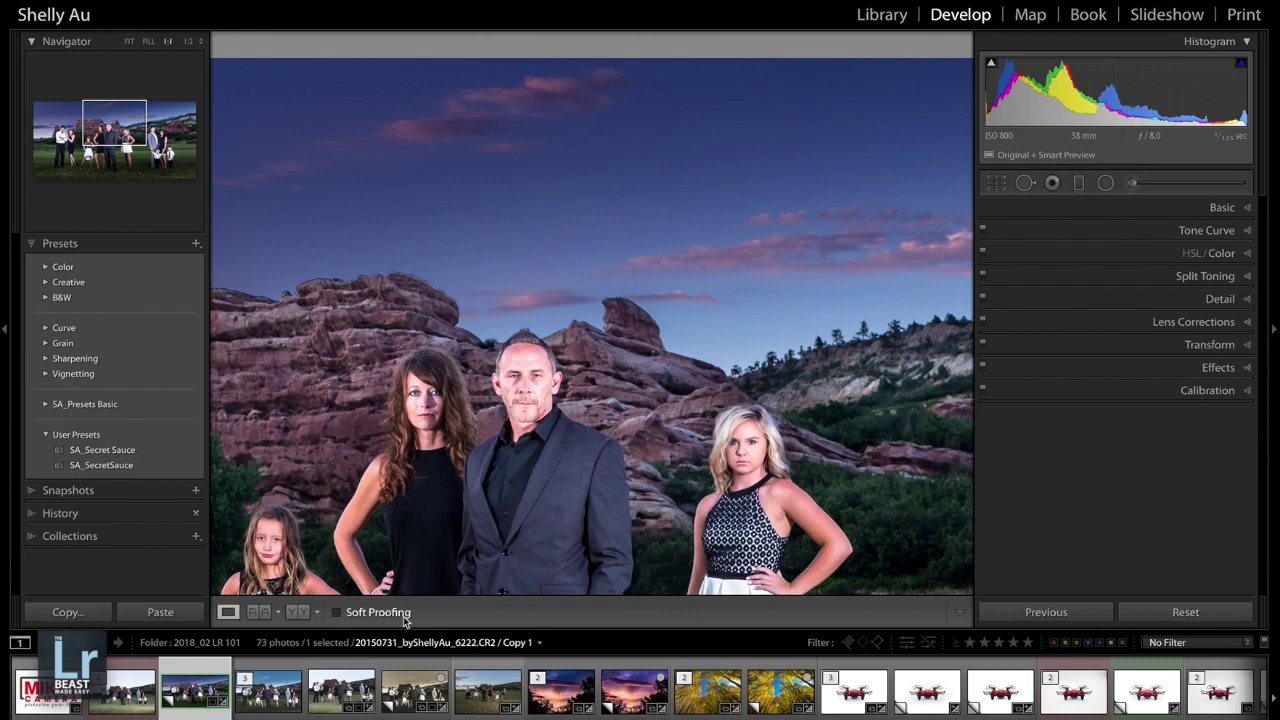
Open the first red drone photo fitted to the view and preview it briefly with soft proofing.
{"action": "left_click", "coordinate": [862, 700]}
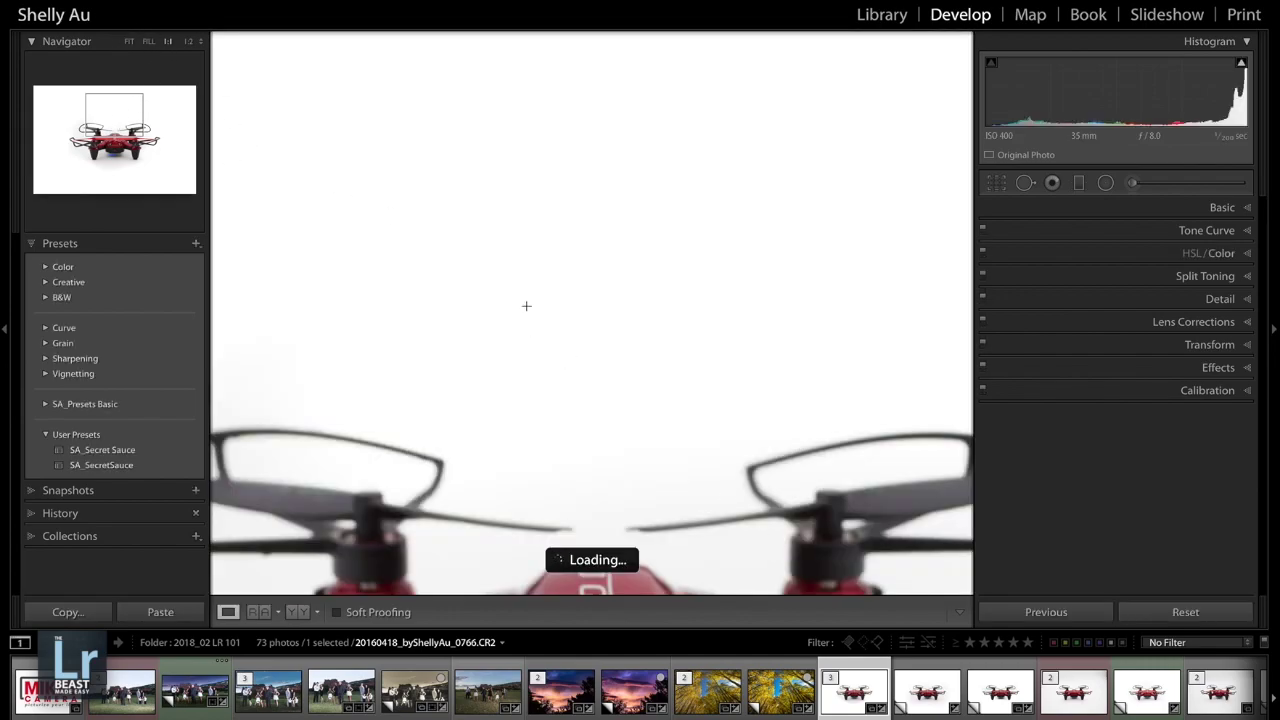
{"action": "left_click", "coordinate": [129, 42]}
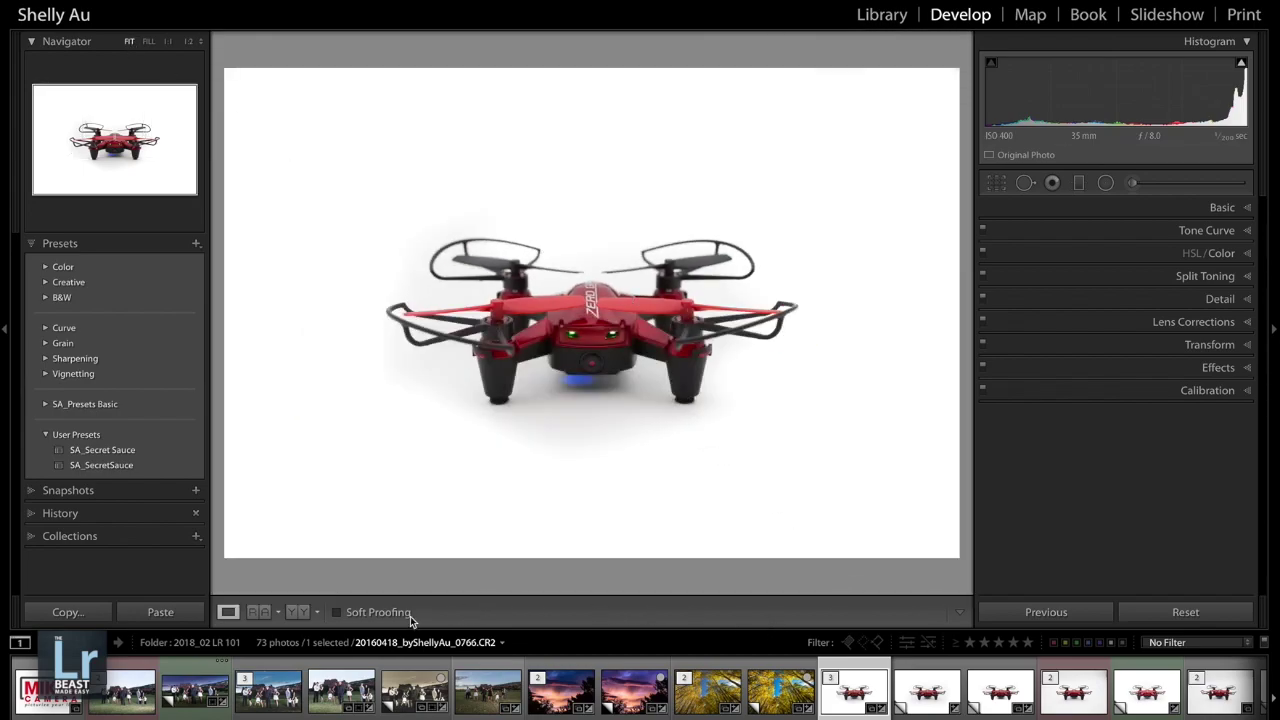
{"action": "left_click", "coordinate": [337, 612]}
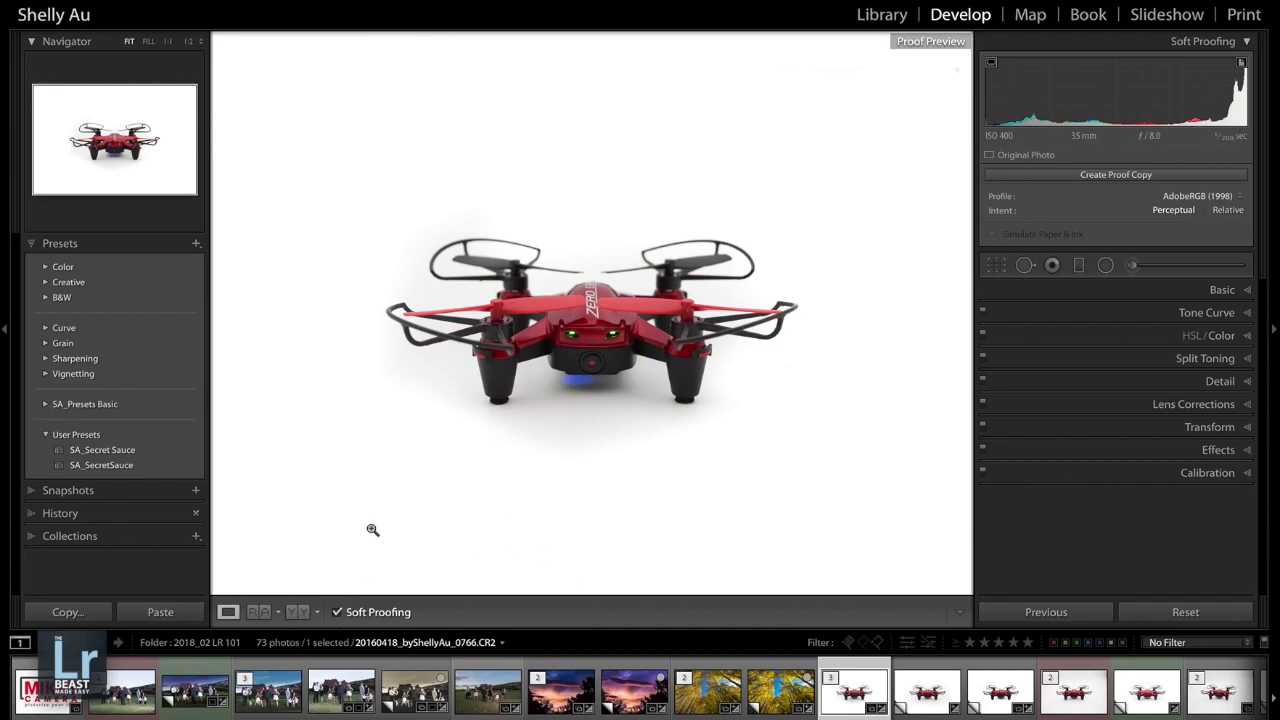
{"action": "left_click", "coordinate": [337, 612]}
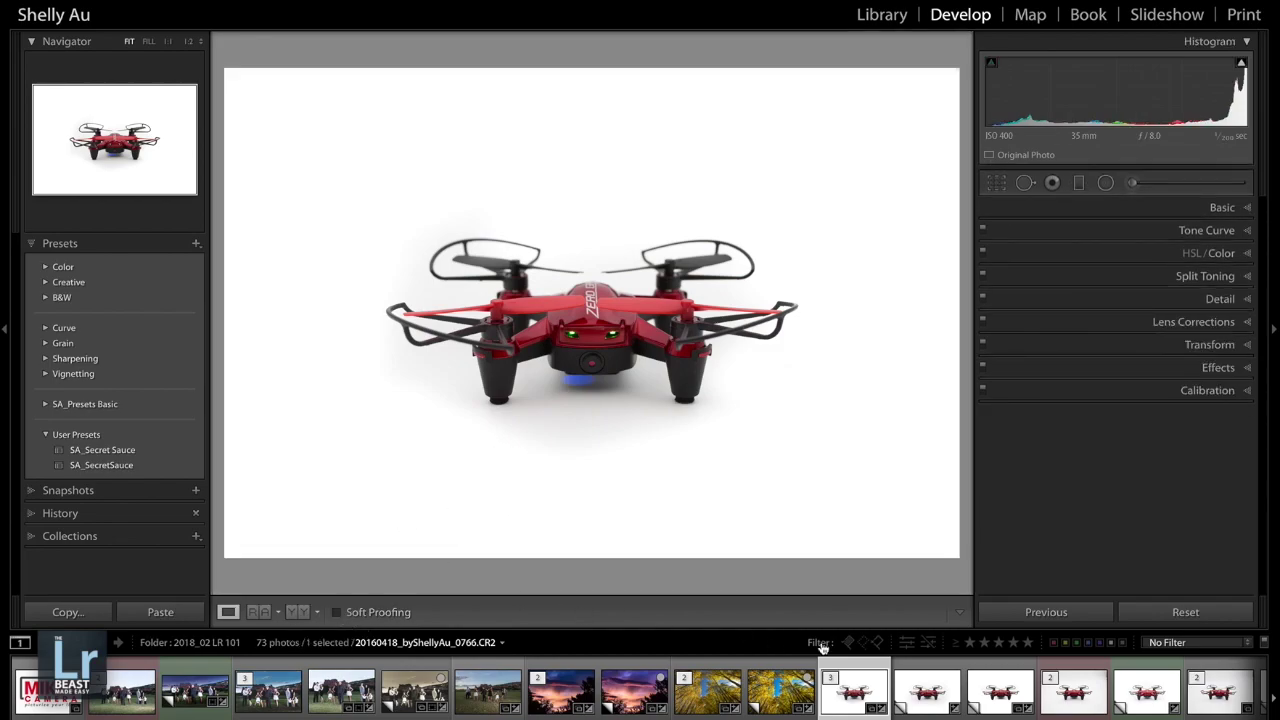
Look through the drone photo's copies and reset all adjustments on the AdobeRGB, Perceptual proof copy.
{"action": "left_click", "coordinate": [920, 695]}
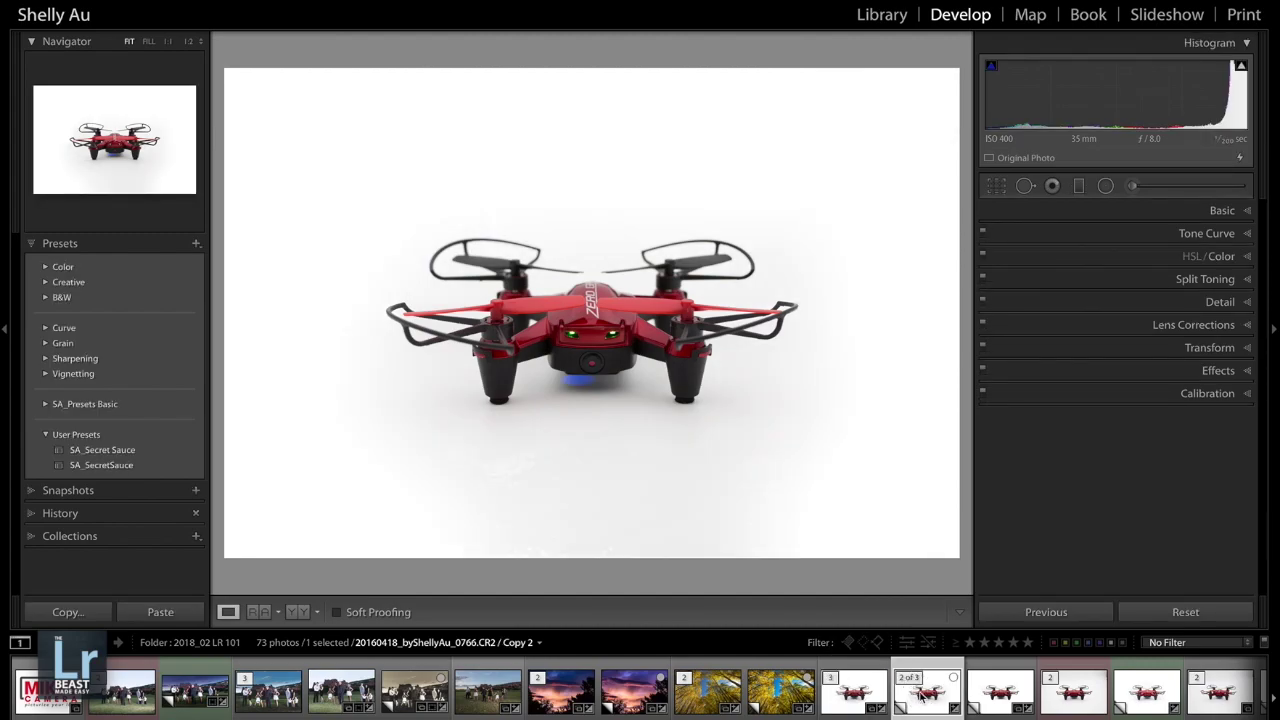
{"action": "left_click", "coordinate": [1008, 697]}
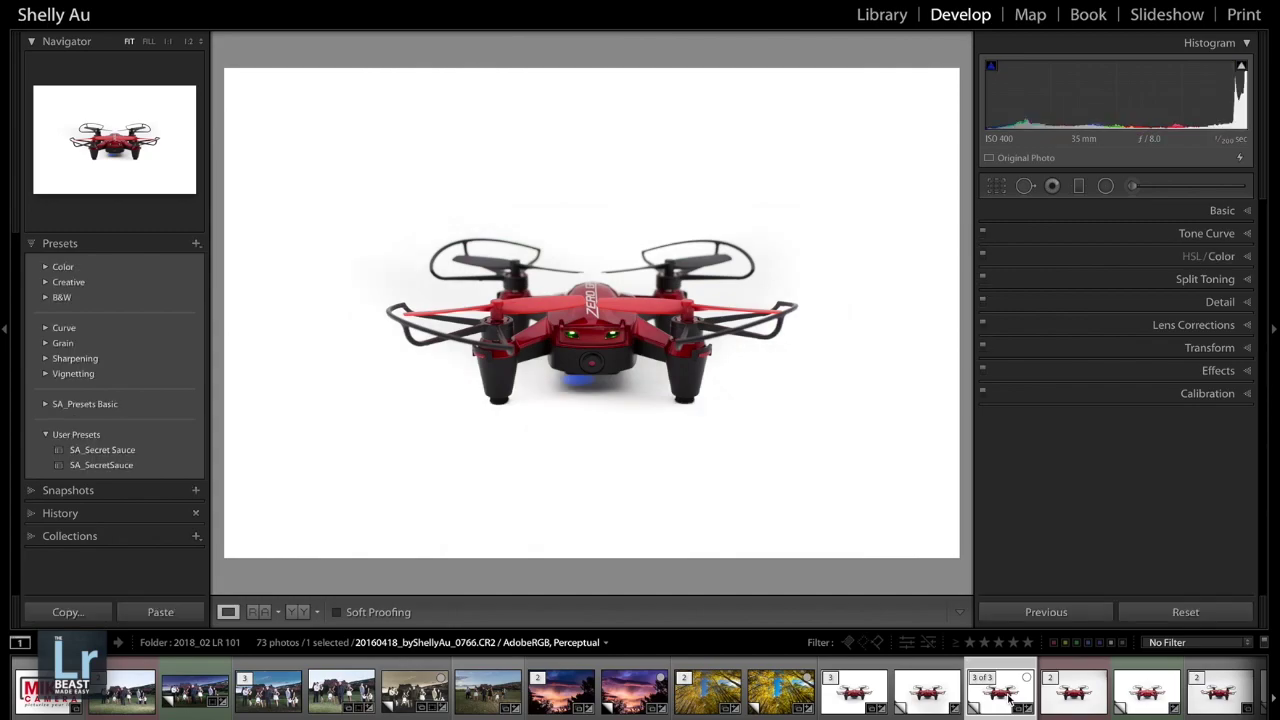
{"action": "left_click", "coordinate": [1180, 612]}
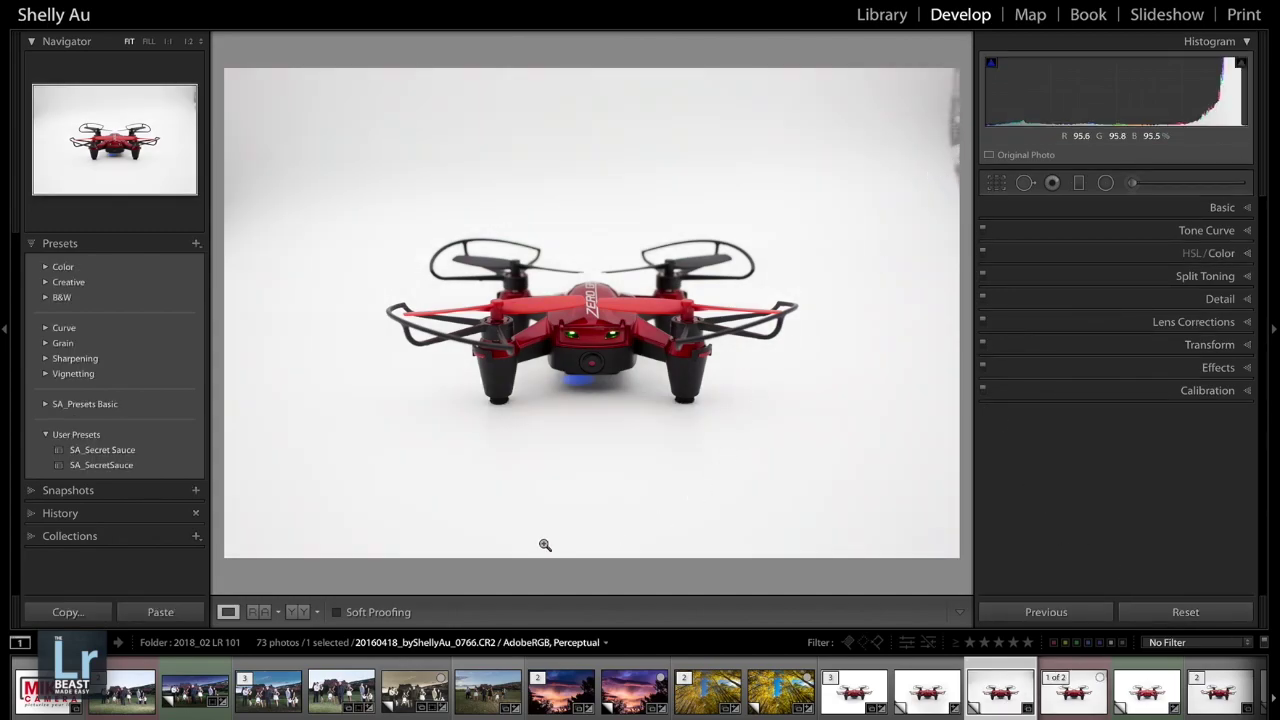
Turn on soft proofing, return to the first drone photo, and collapse the presets list.
{"action": "left_click", "coordinate": [337, 612]}
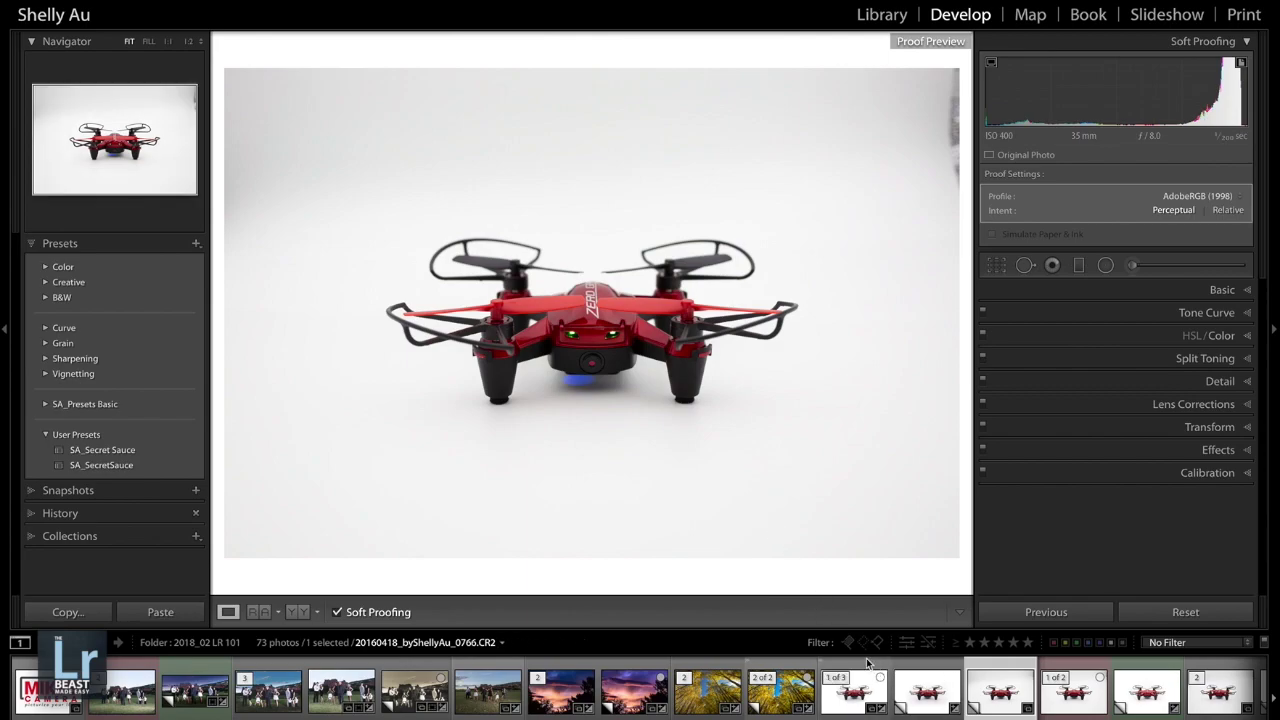
{"action": "left_click", "coordinate": [862, 690]}
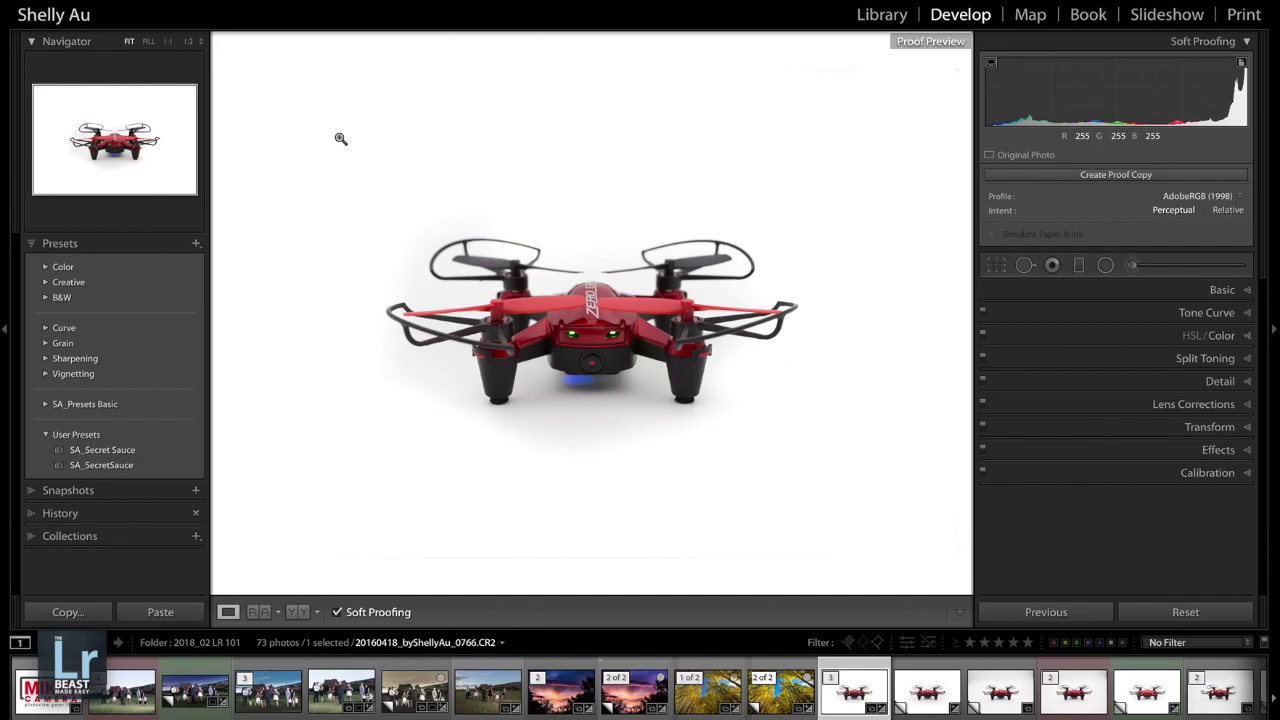
{"action": "left_click", "coordinate": [33, 246]}
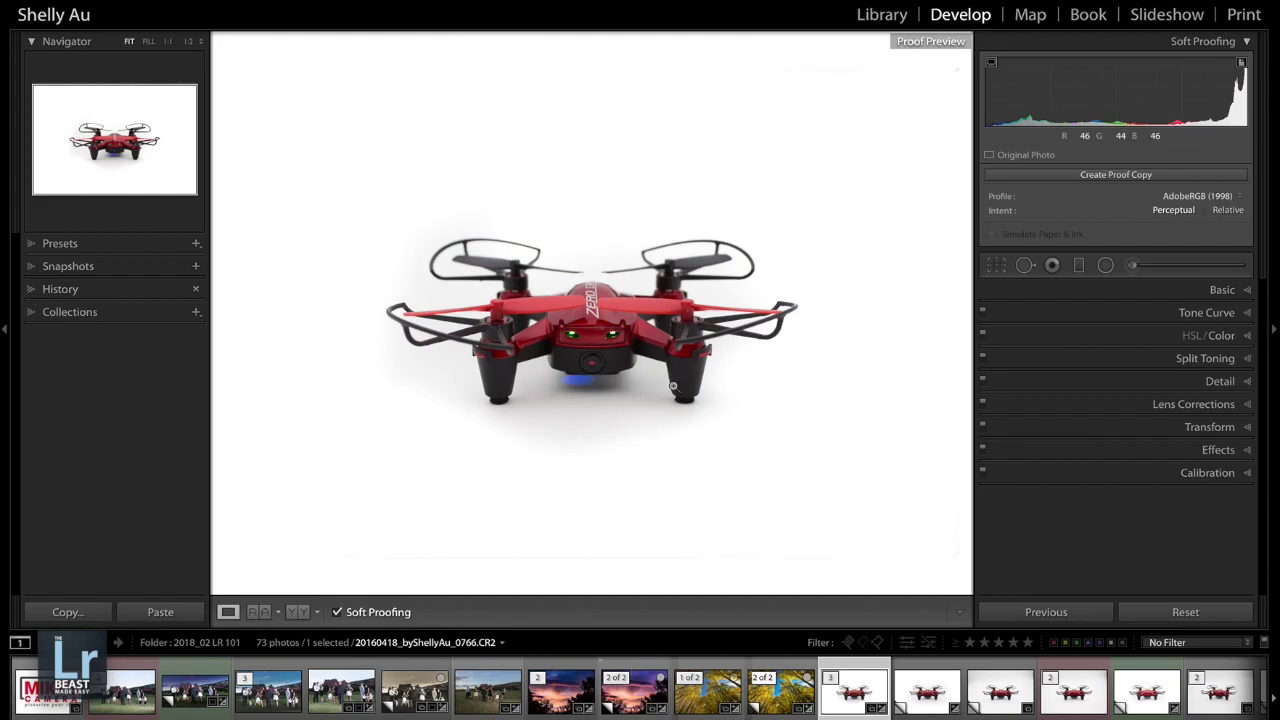
{"action": "mouse_move", "coordinate": [643, 705]}
{"action": "left_click", "coordinate": [920, 705]}
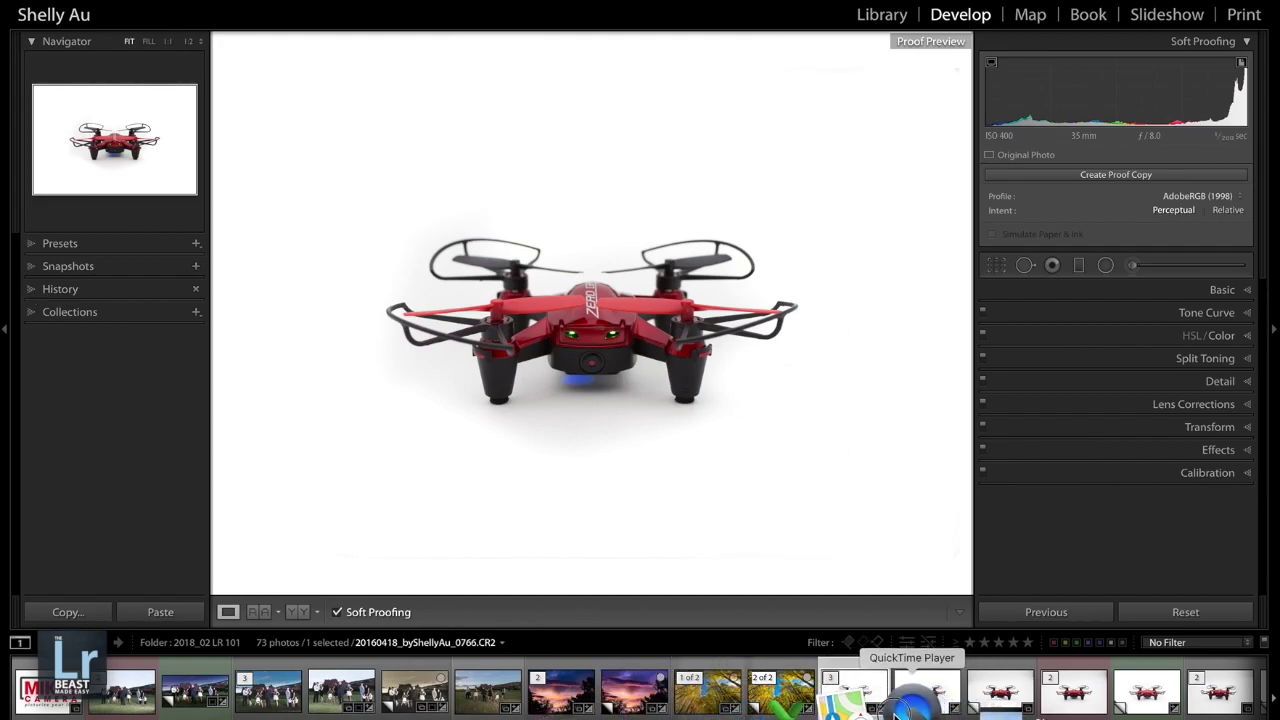
{"action": "left_click", "coordinate": [160, 0]}
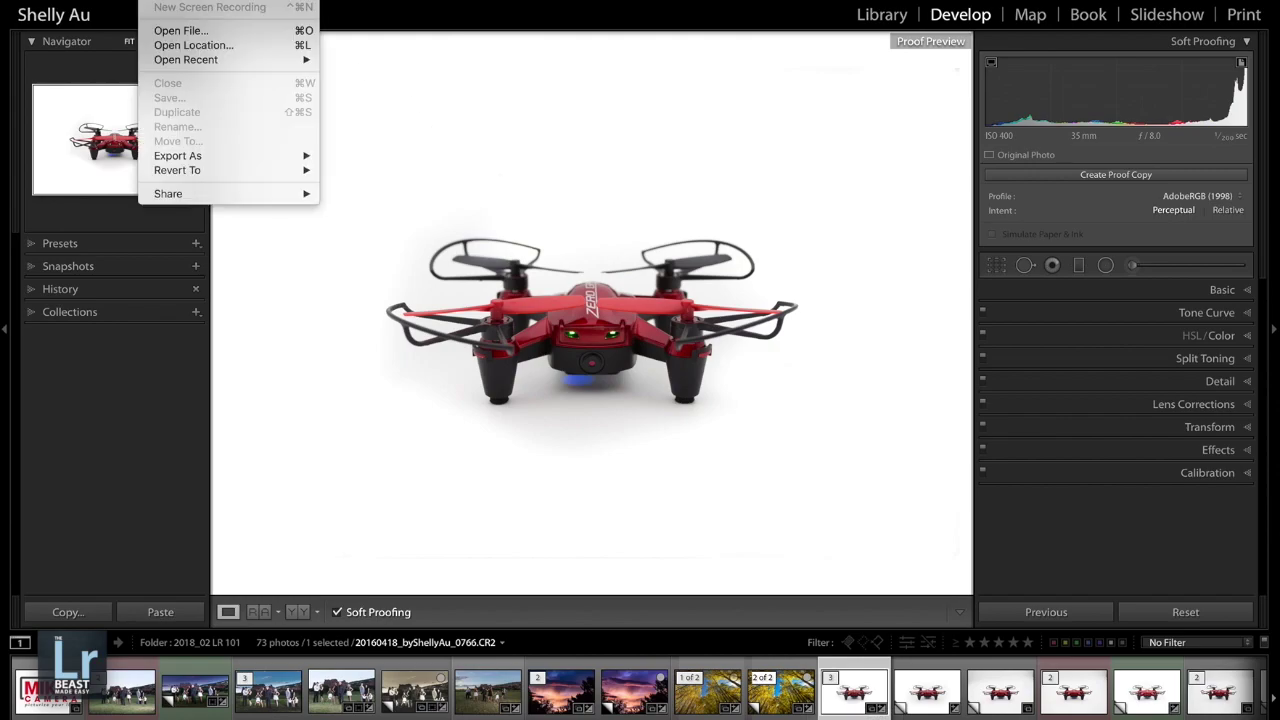
{"action": "mouse_move", "coordinate": [90, 0]}
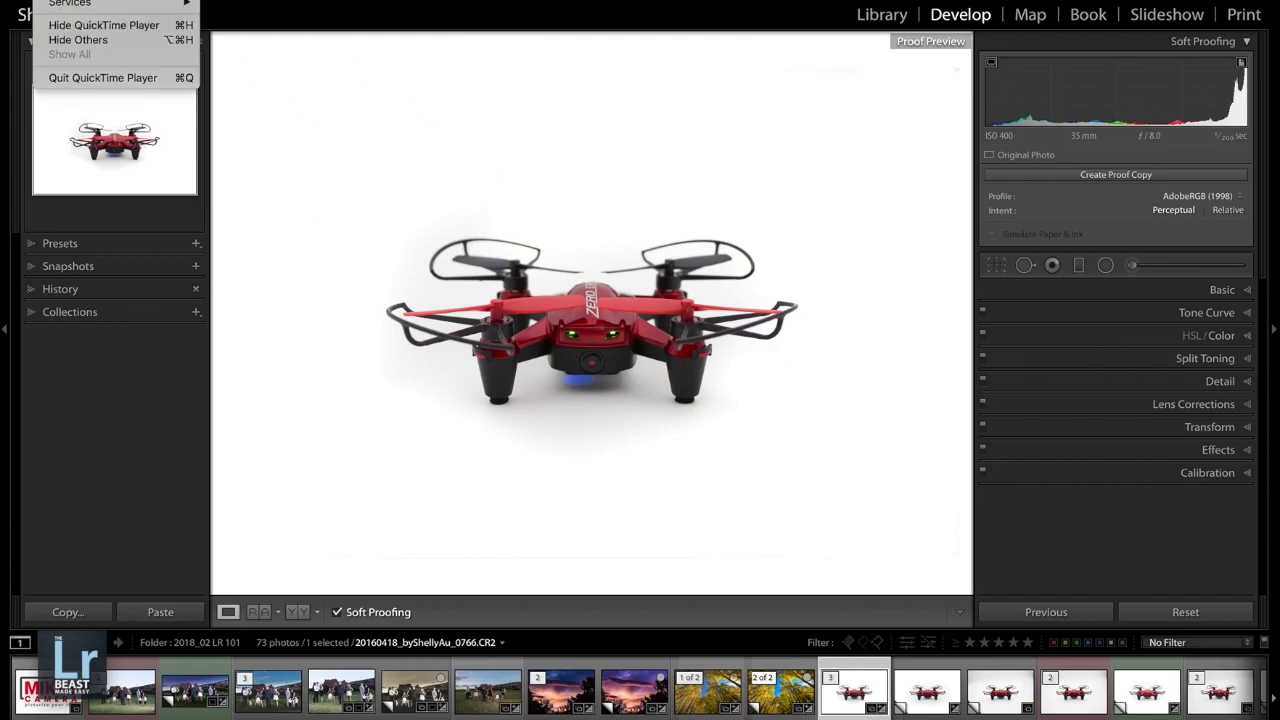